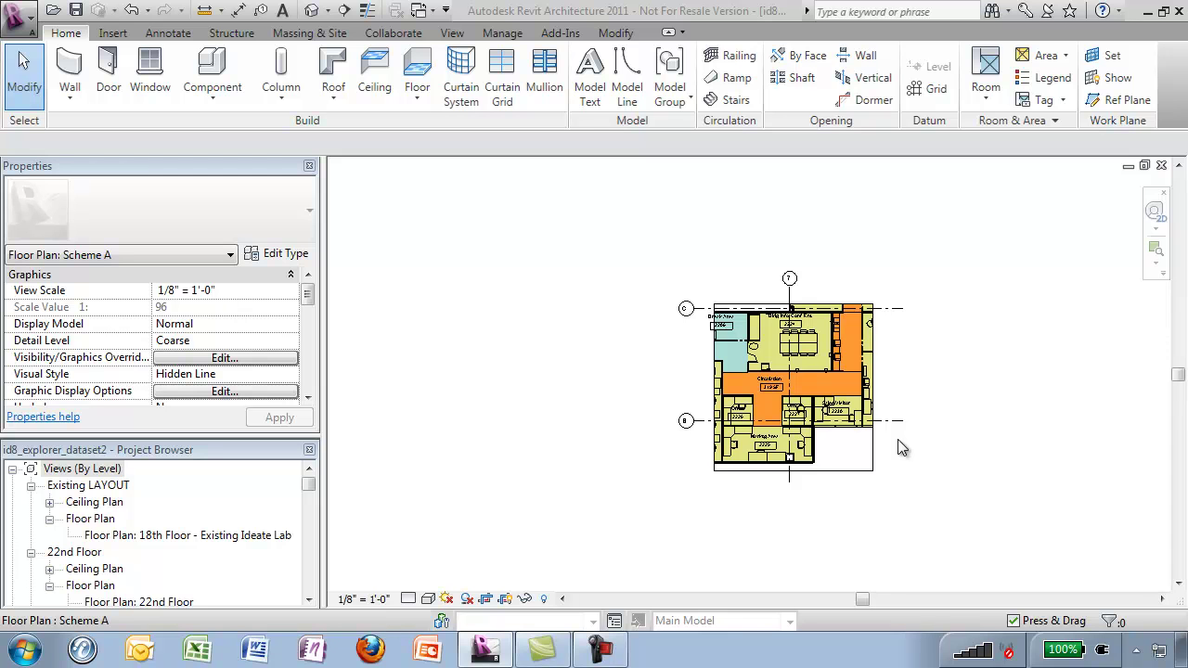
# Step: Reveal hidden elements in the Scheme A plan and launch Ideate Explorer listing its 184 elements
pyautogui.click(545, 599)
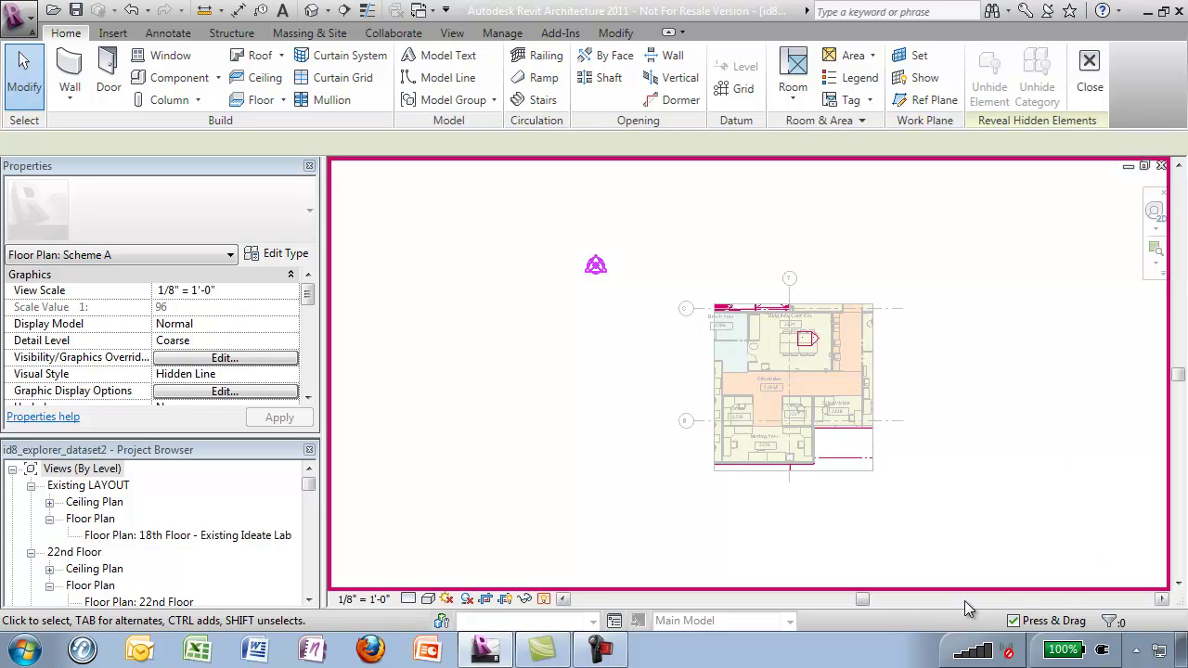
pyautogui.click(570, 35)
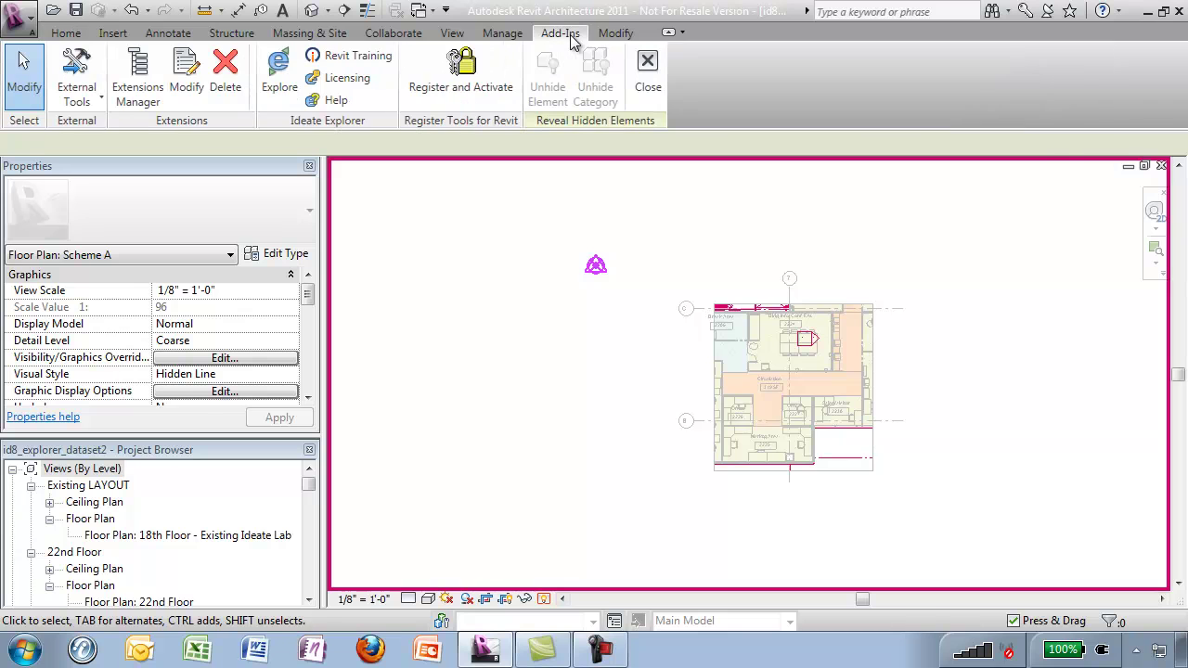
pyautogui.click(281, 86)
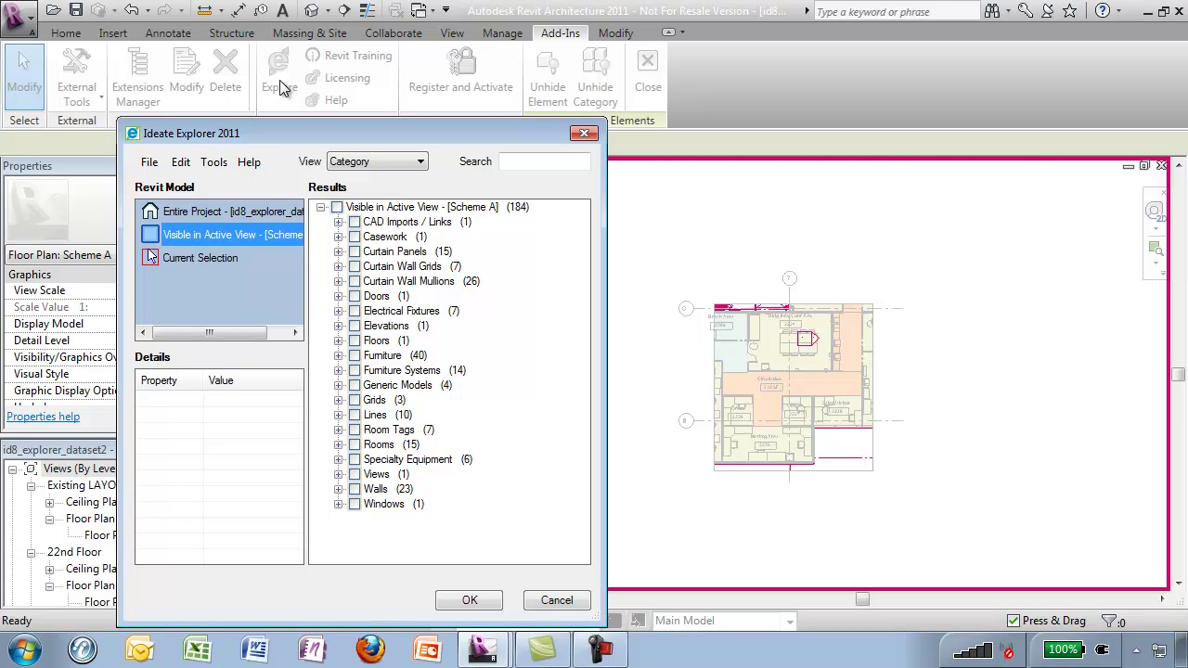
pyautogui.click(155, 166)
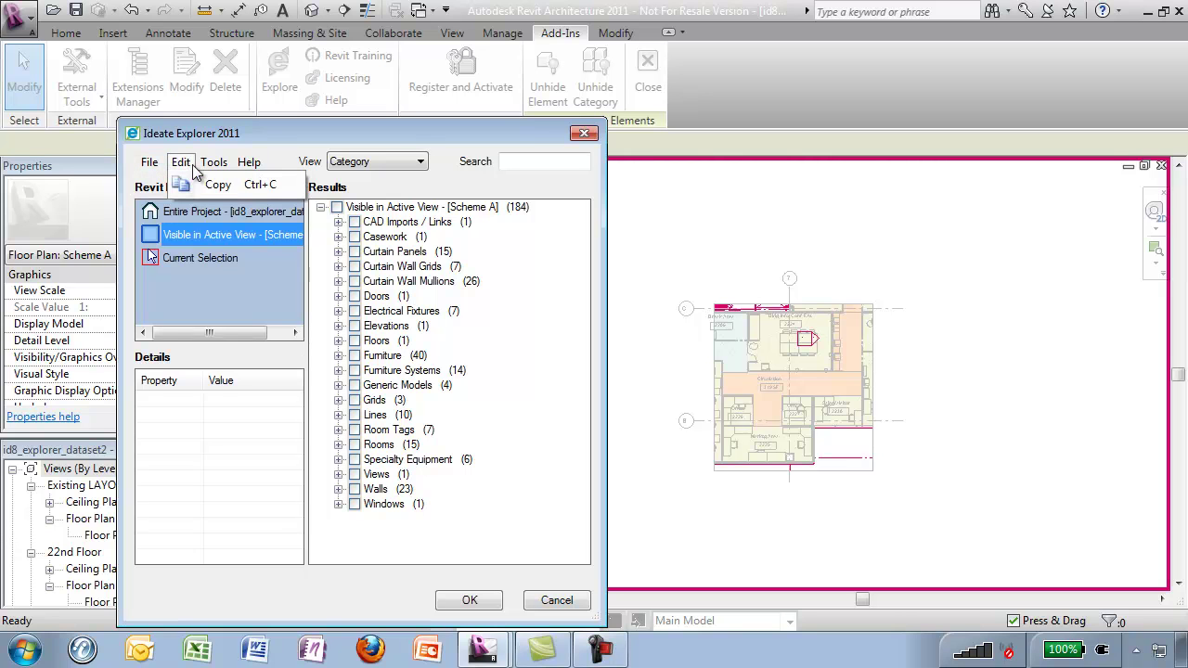
pyautogui.moveTo(185, 165)
pyautogui.moveTo(224, 172)
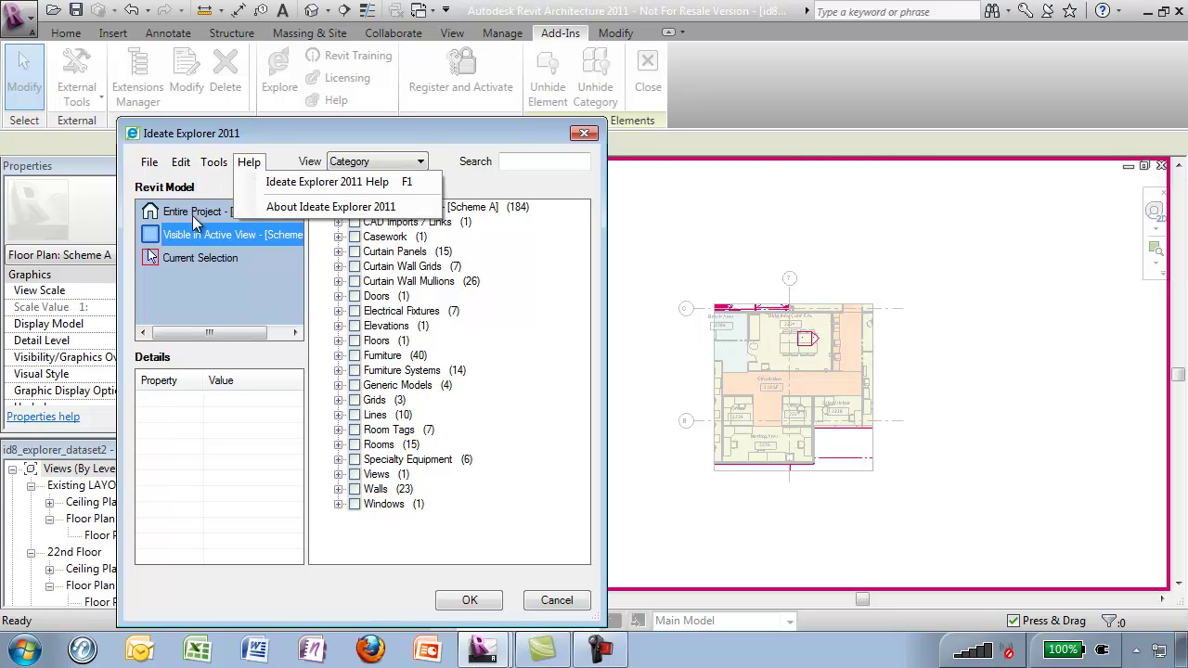
pyautogui.click(208, 288)
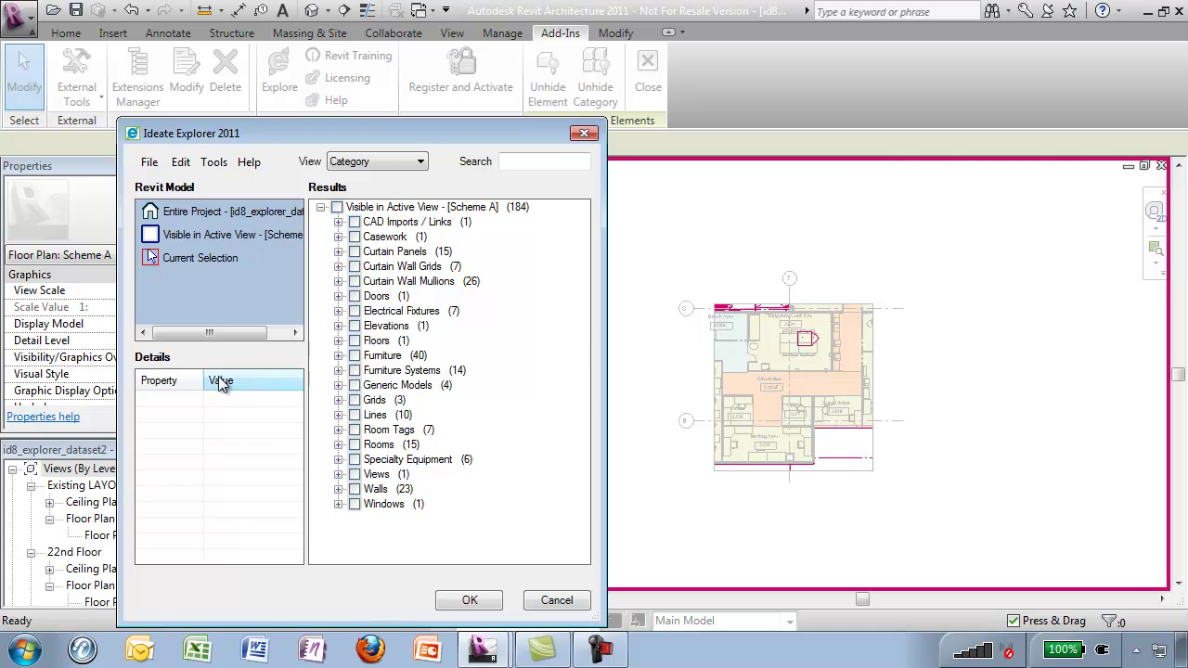
pyautogui.click(418, 162)
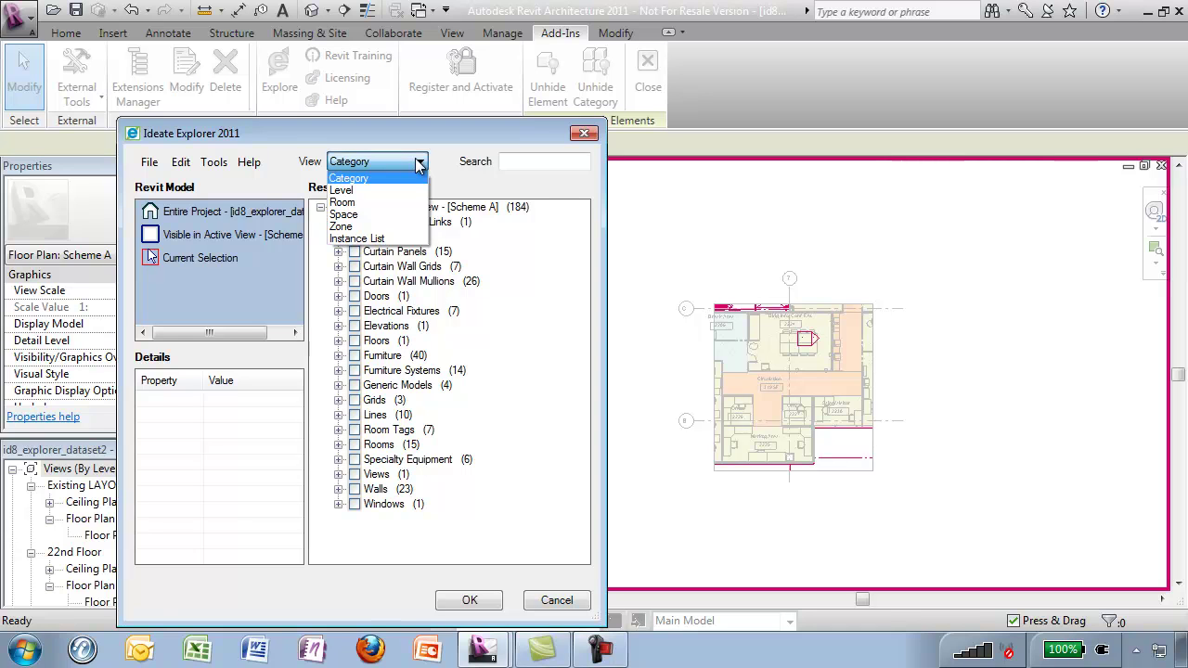
pyautogui.click(513, 162)
pyautogui.click(519, 163)
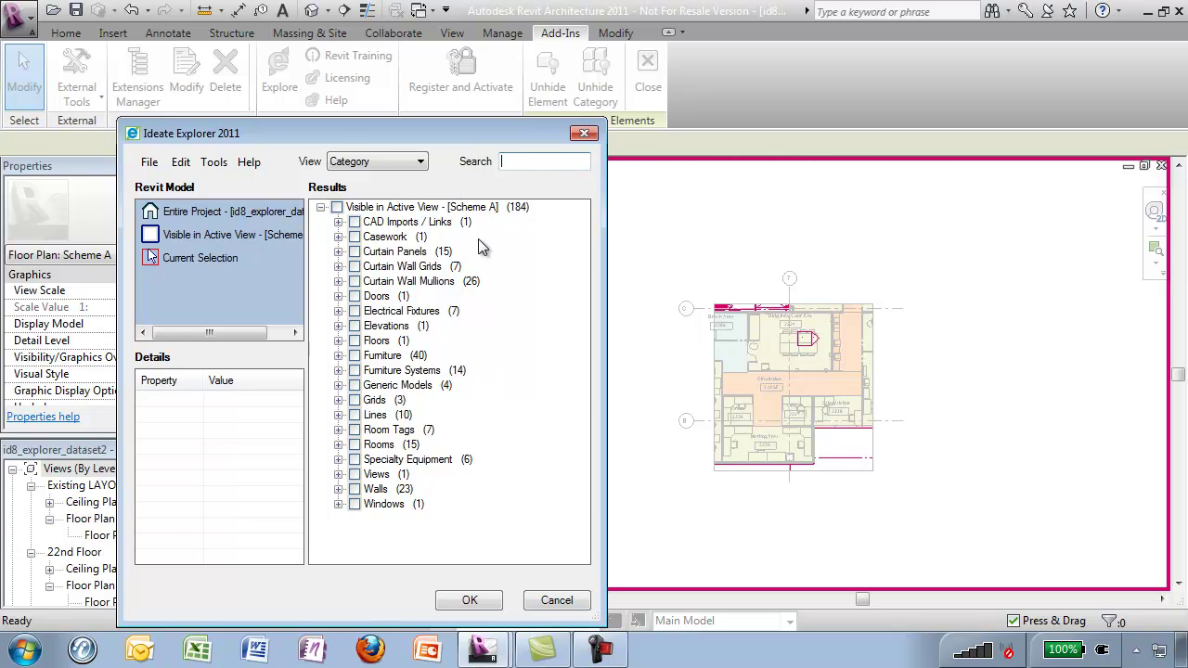
# Step: Locate 9604A115.dwg under CAD Imports / Links > DWG File, show it in the model, and bring up its actions
pyautogui.click(338, 222)
pyautogui.click(355, 236)
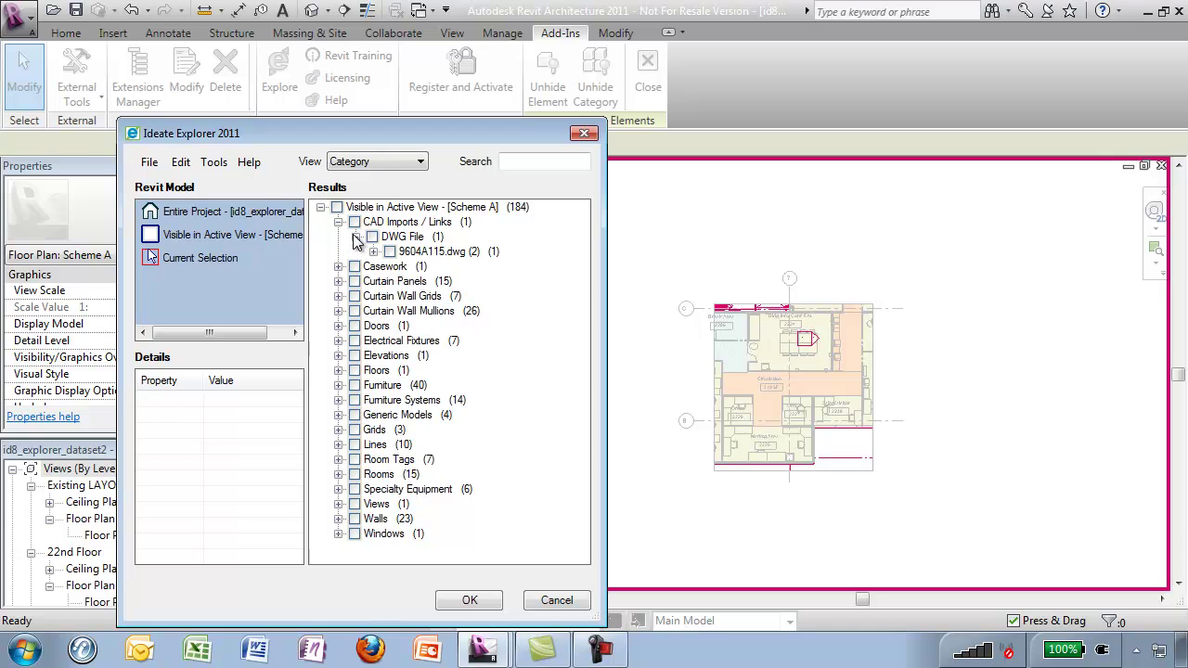
pyautogui.click(390, 252)
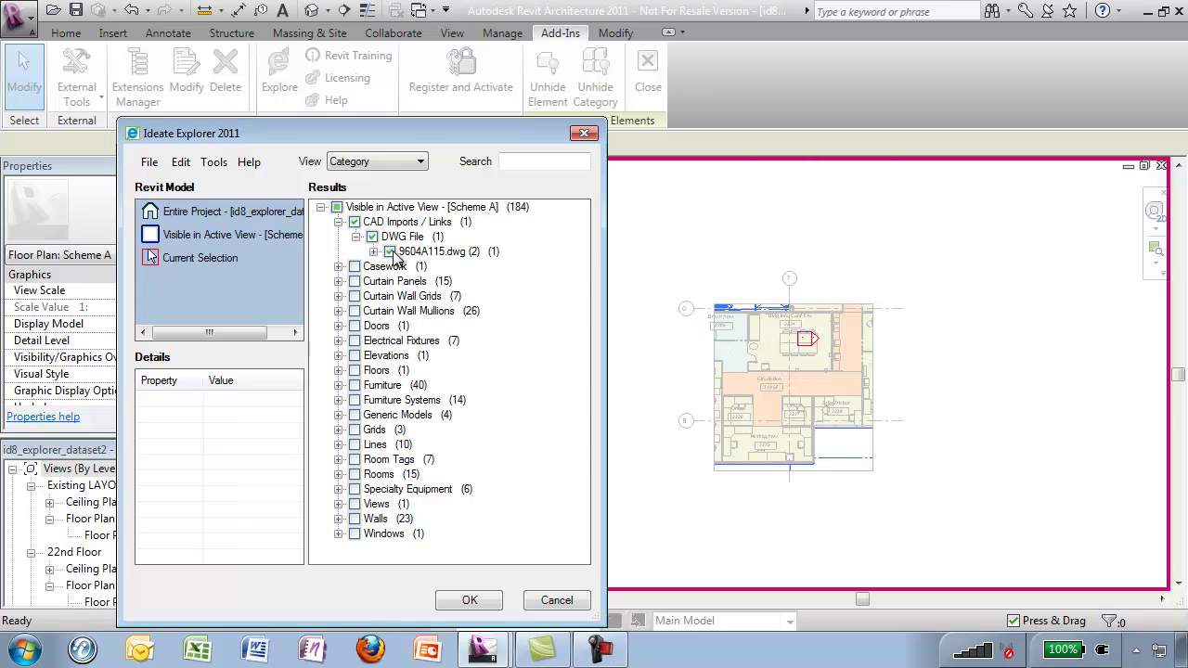
pyautogui.rightClick(394, 255)
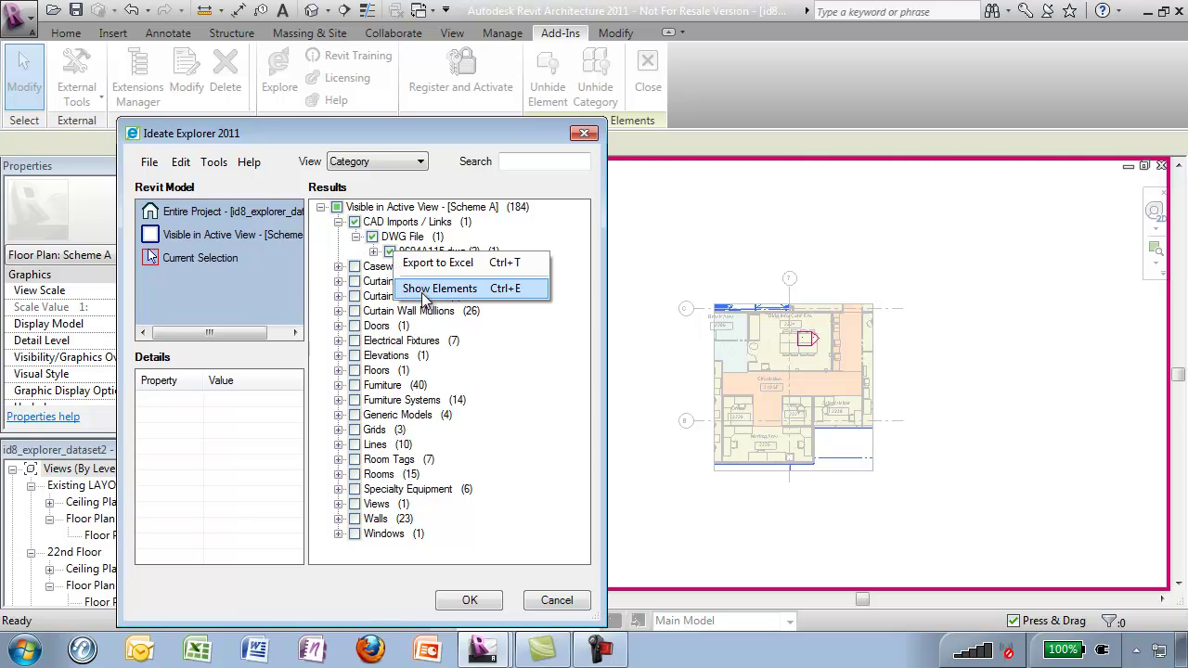
pyautogui.click(436, 289)
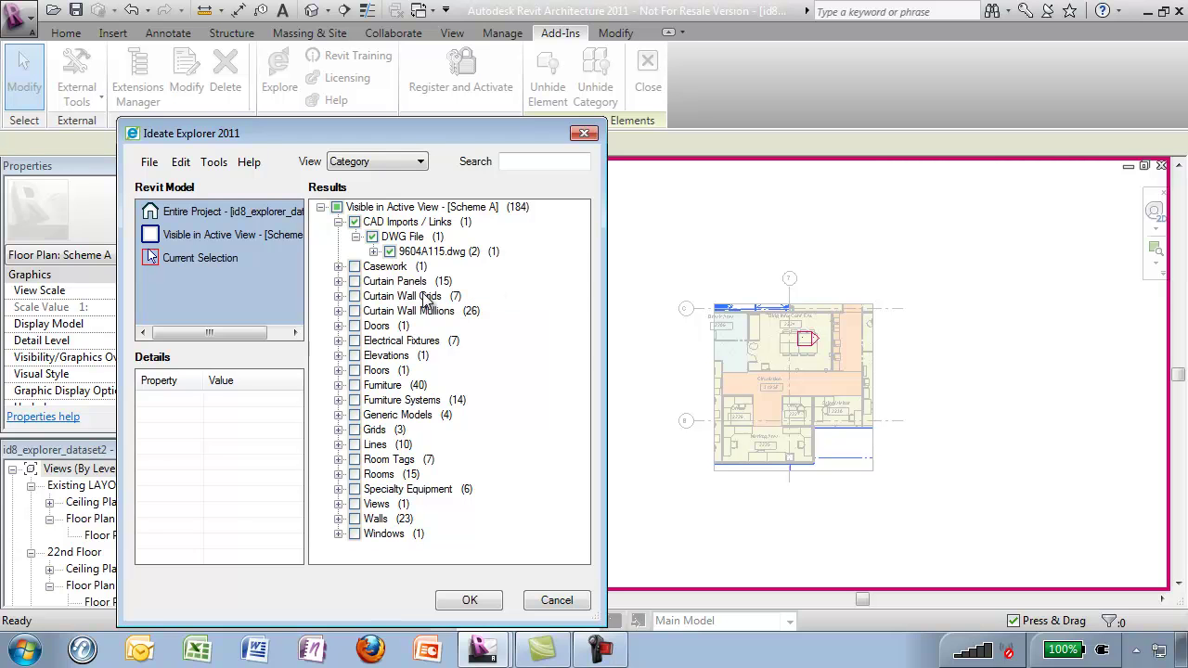
pyautogui.click(458, 602)
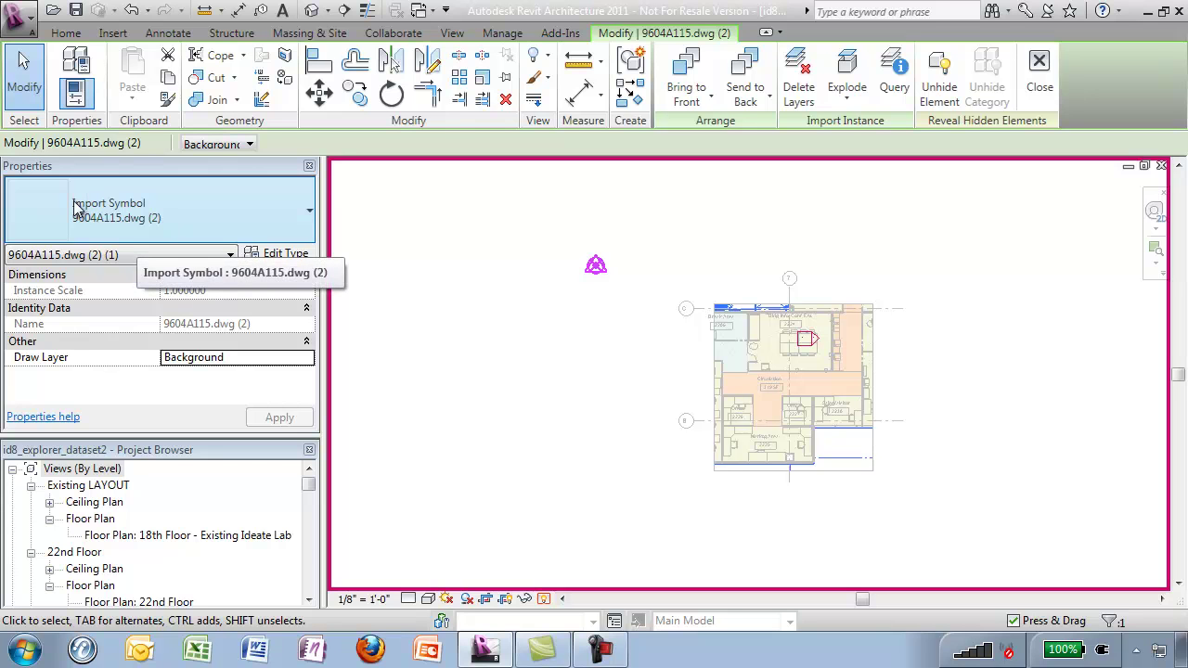
pyautogui.rightClick(408, 236)
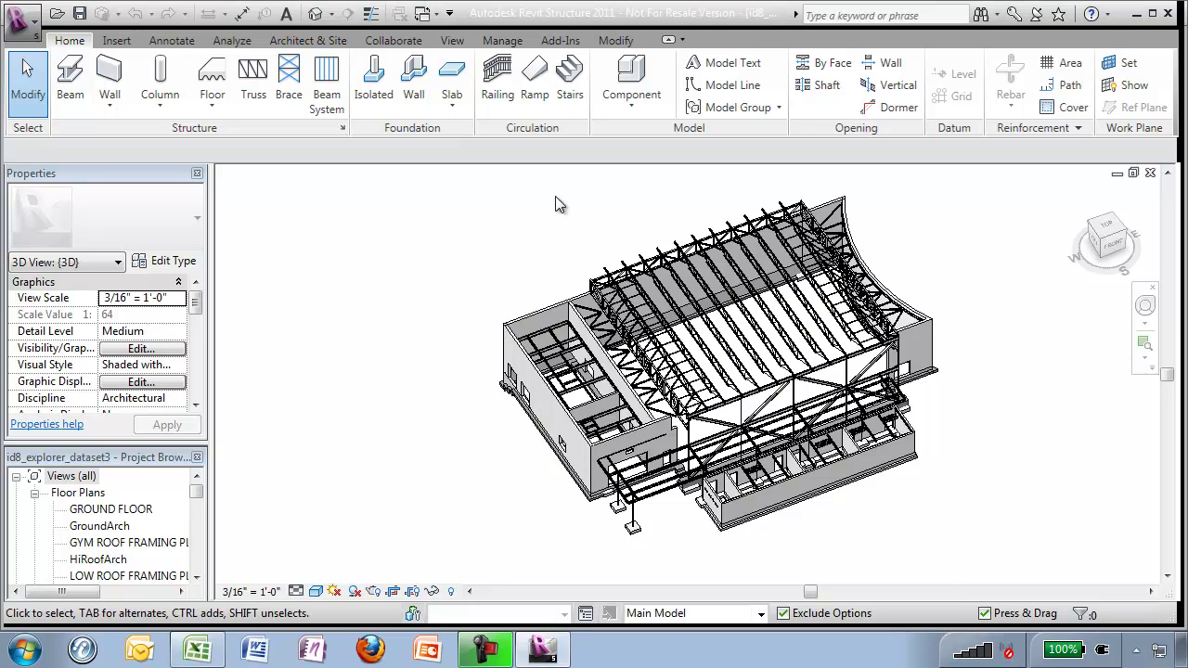
# Step: Launch Ideate Explorer on the 3D model and list all 1679 elements of the Entire Project
pyautogui.click(568, 43)
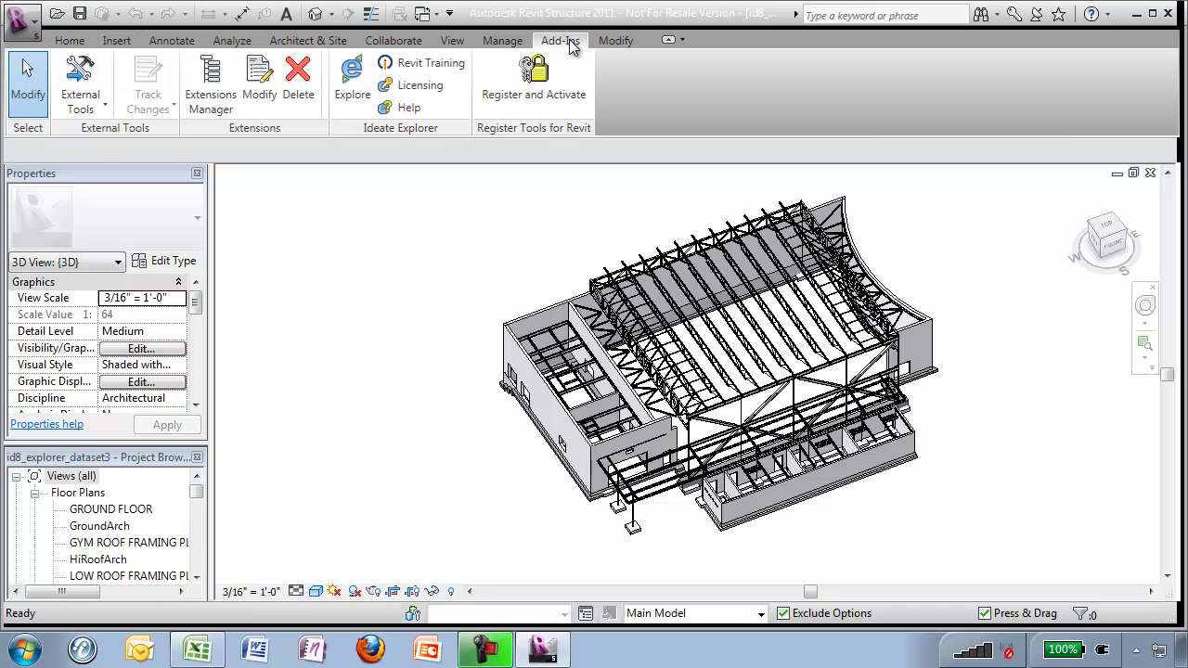
pyautogui.click(361, 82)
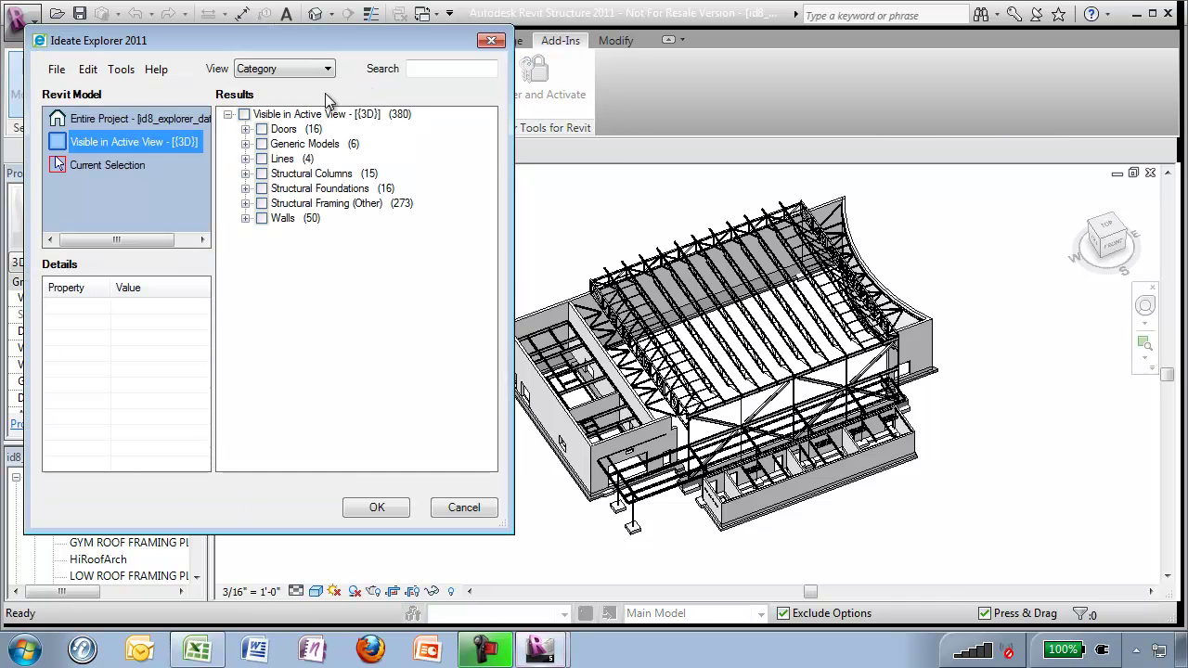
pyautogui.click(142, 120)
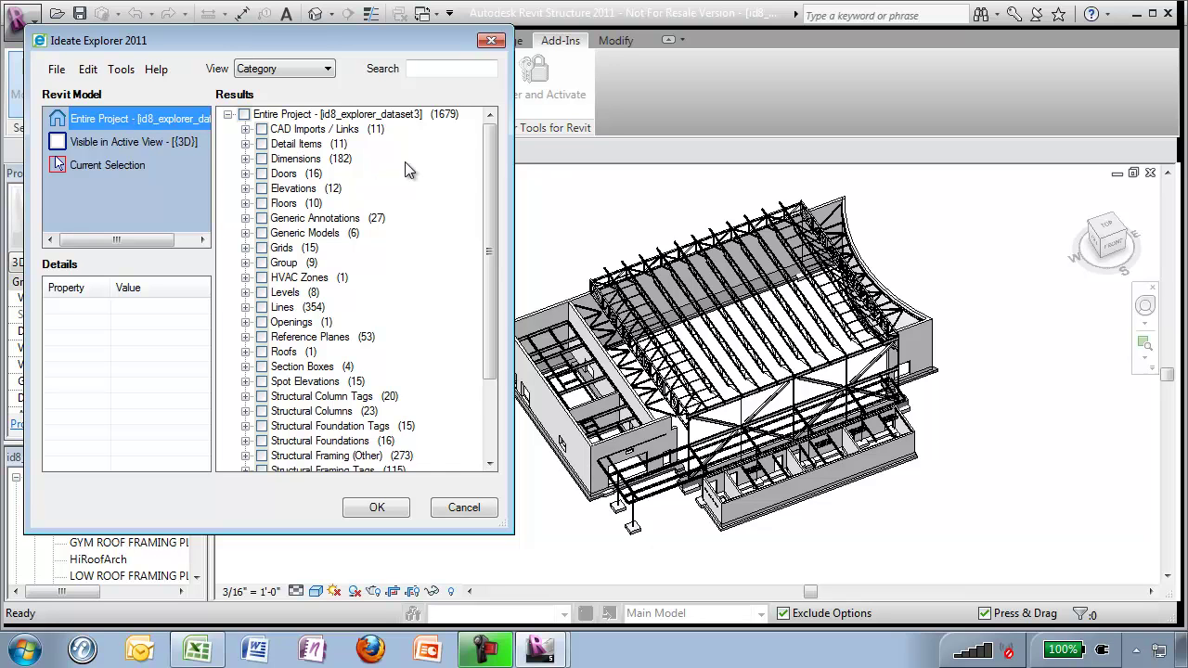
# Step: Expand Text Notes > Text to list the individual 3/32" Arial text notes
pyautogui.scroll(-3, 488, 251)
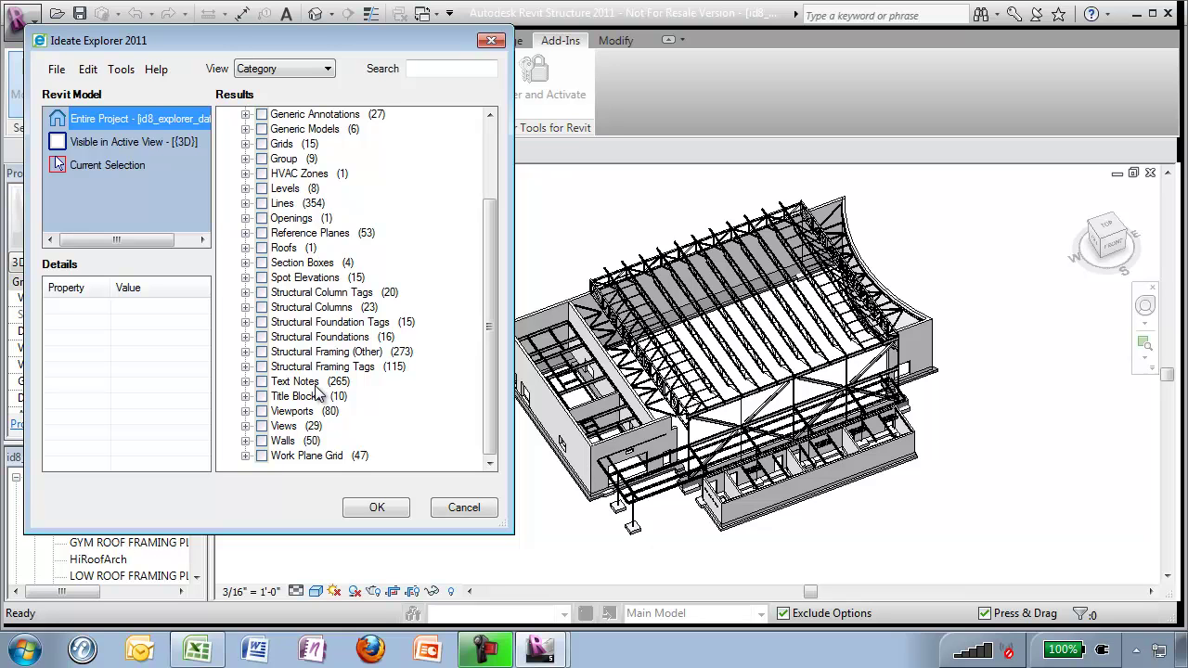
pyautogui.click(245, 381)
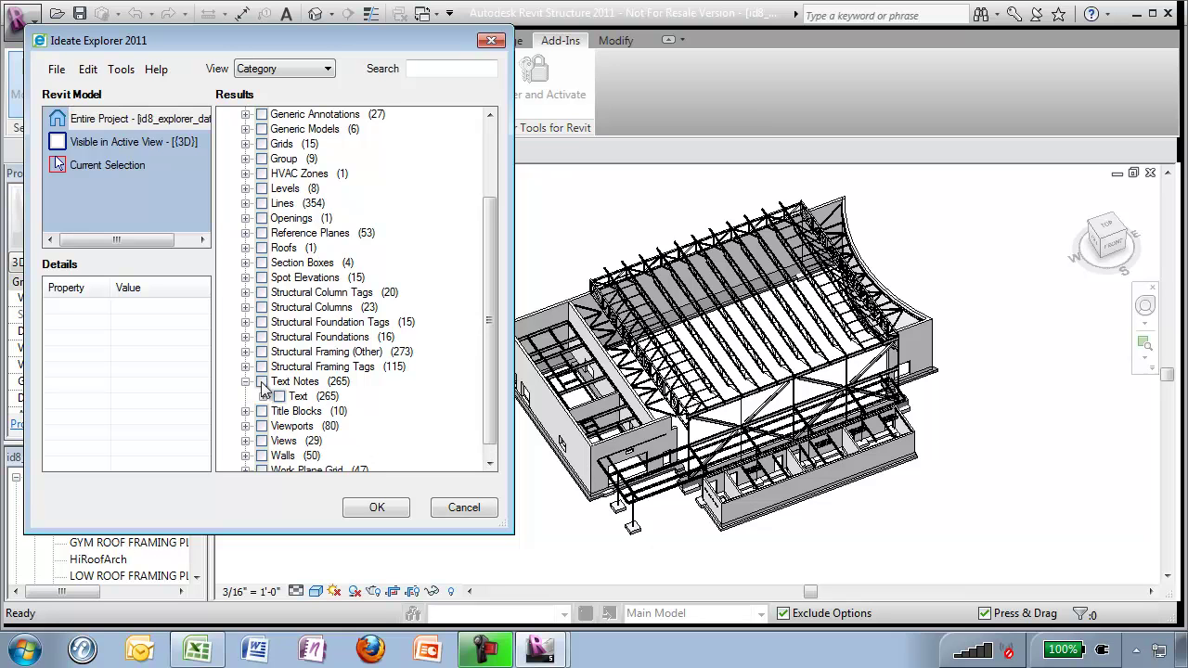
pyautogui.click(264, 396)
pyautogui.click(280, 412)
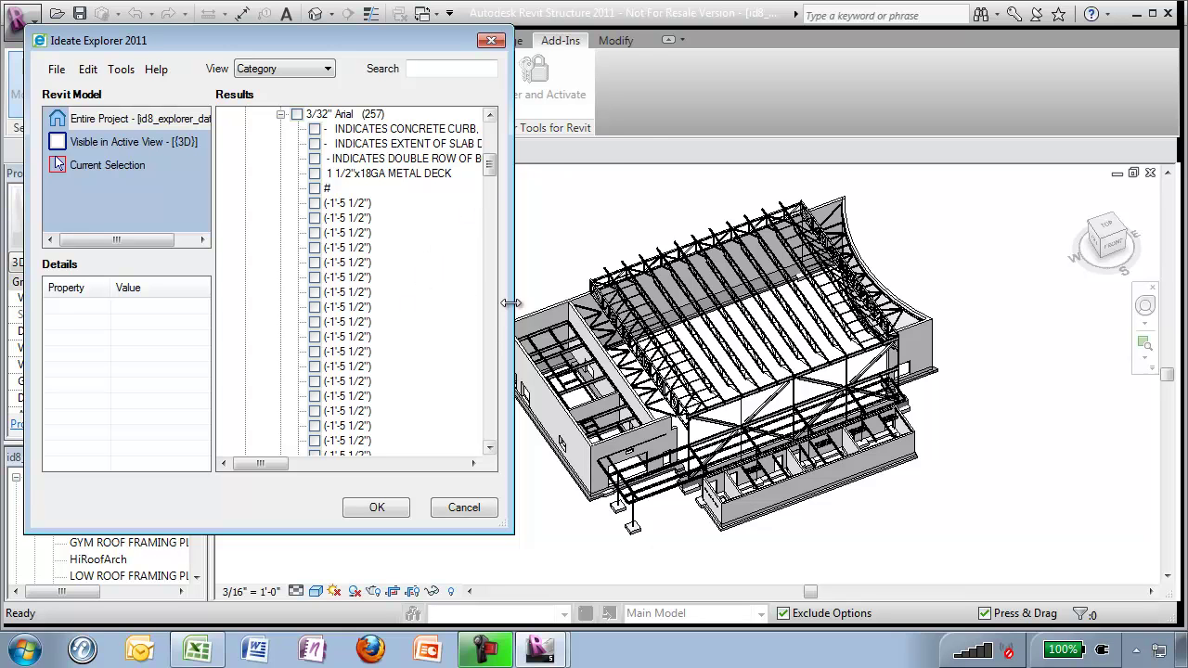
# Step: Select the 12" CMU WALL TYPICAL note (Id 57558) and bring up its actions
pyautogui.moveTo(513, 300); pyautogui.dragTo(655, 300)
pyautogui.scroll(2, 518, 300)
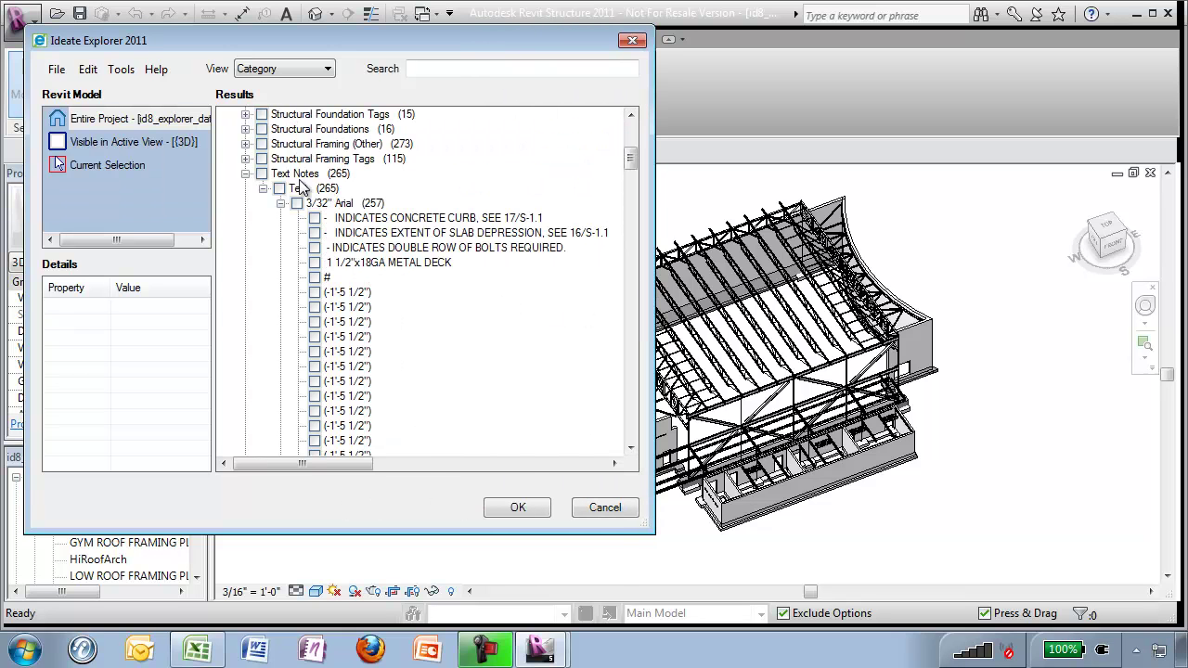
pyautogui.scroll(-5, 497, 326)
pyautogui.scroll(-2, 497, 335)
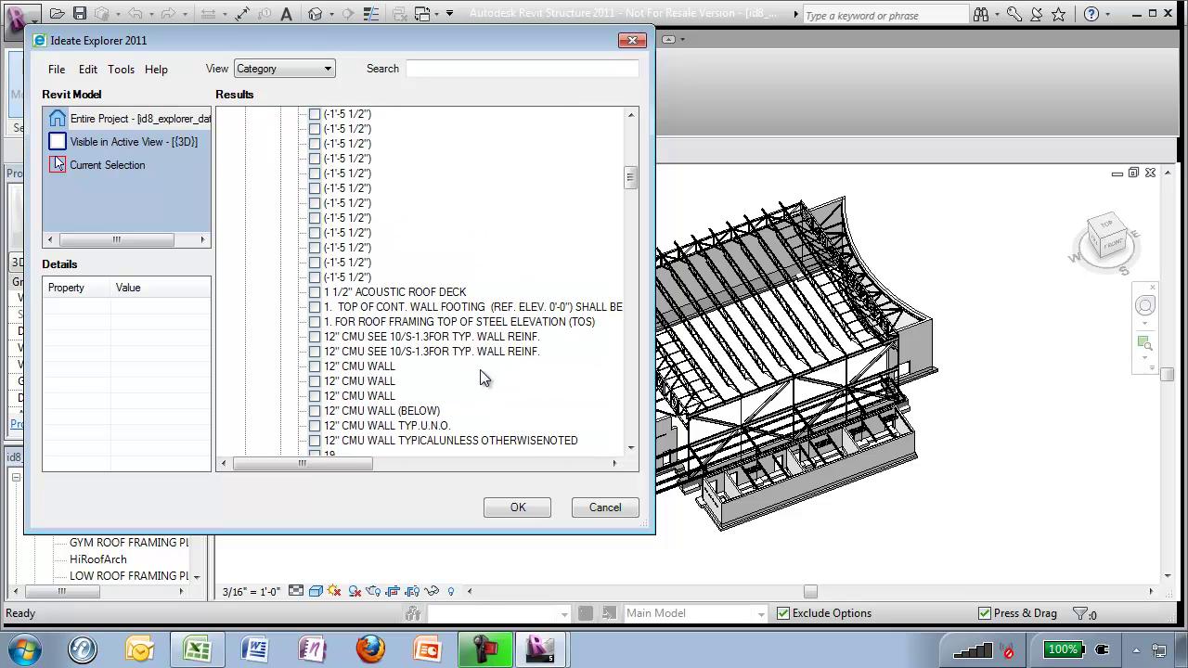
pyautogui.scroll(-1, 480, 370)
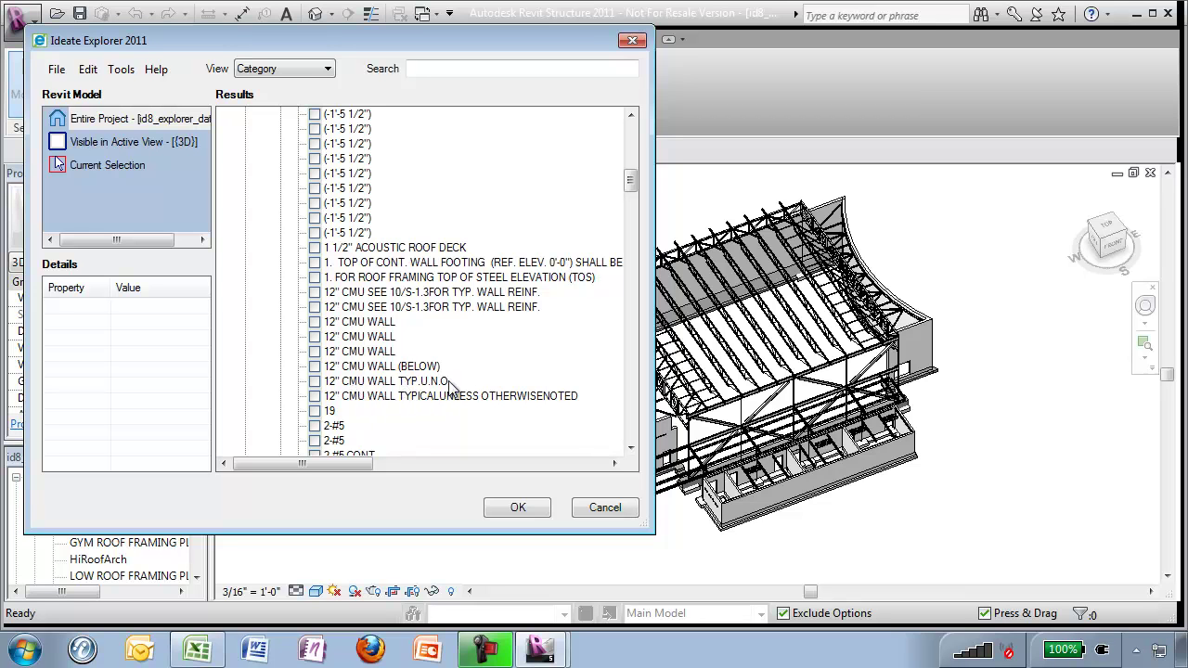
pyautogui.click(373, 396)
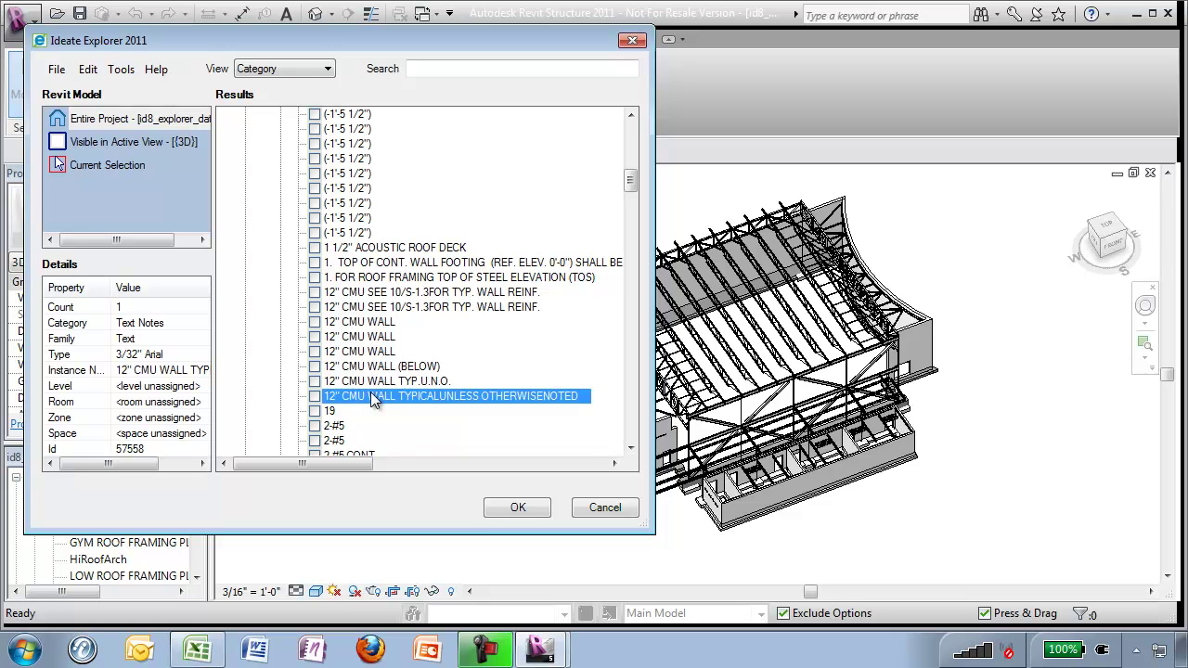
pyautogui.rightClick(370, 396)
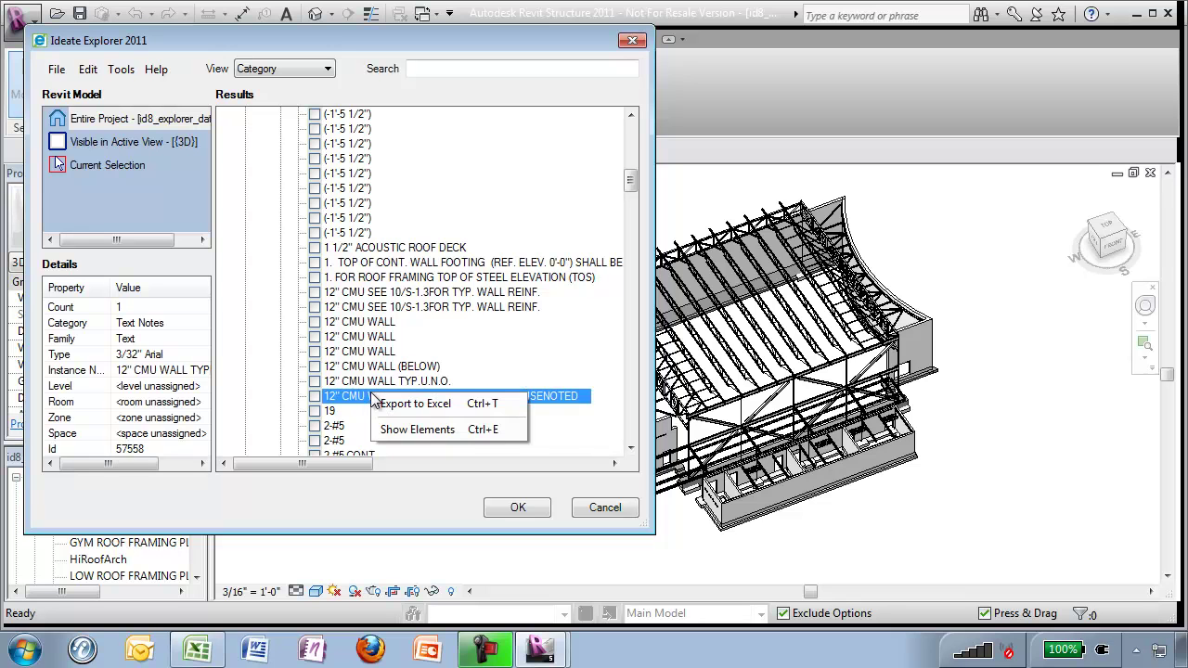
# Step: Show the 12" CMU WALL note in its 1/8" plan view, allowing the search of closed views
pyautogui.click(409, 431)
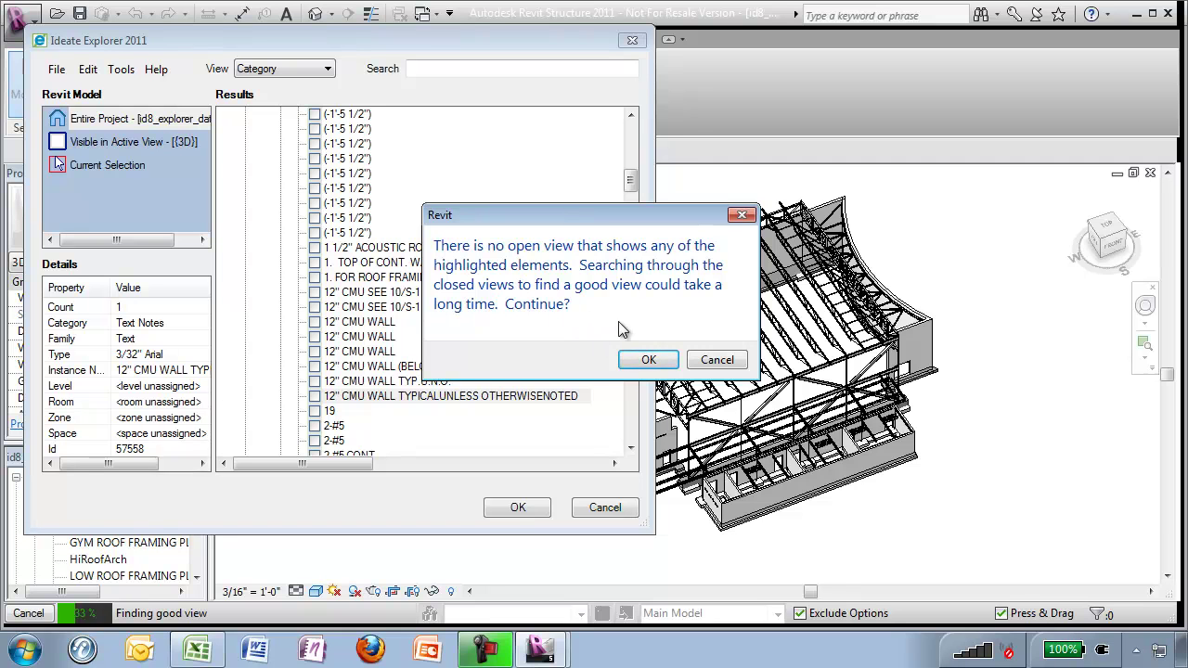
pyautogui.click(647, 360)
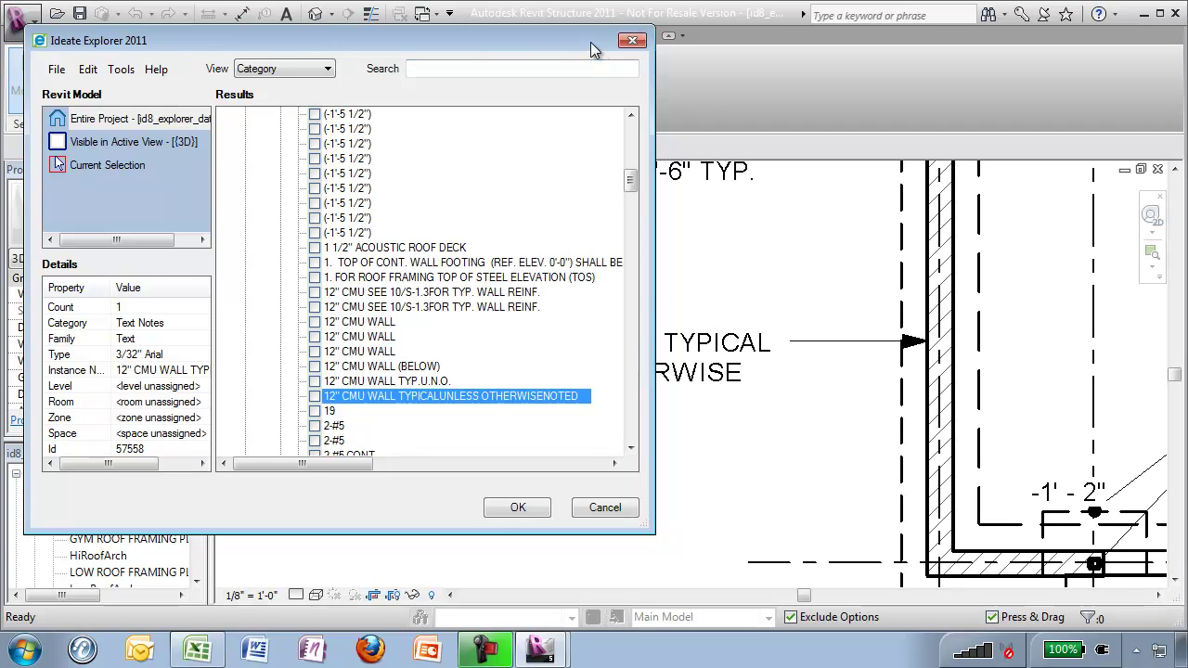
pyautogui.moveTo(587, 46); pyautogui.dragTo(357, 122)
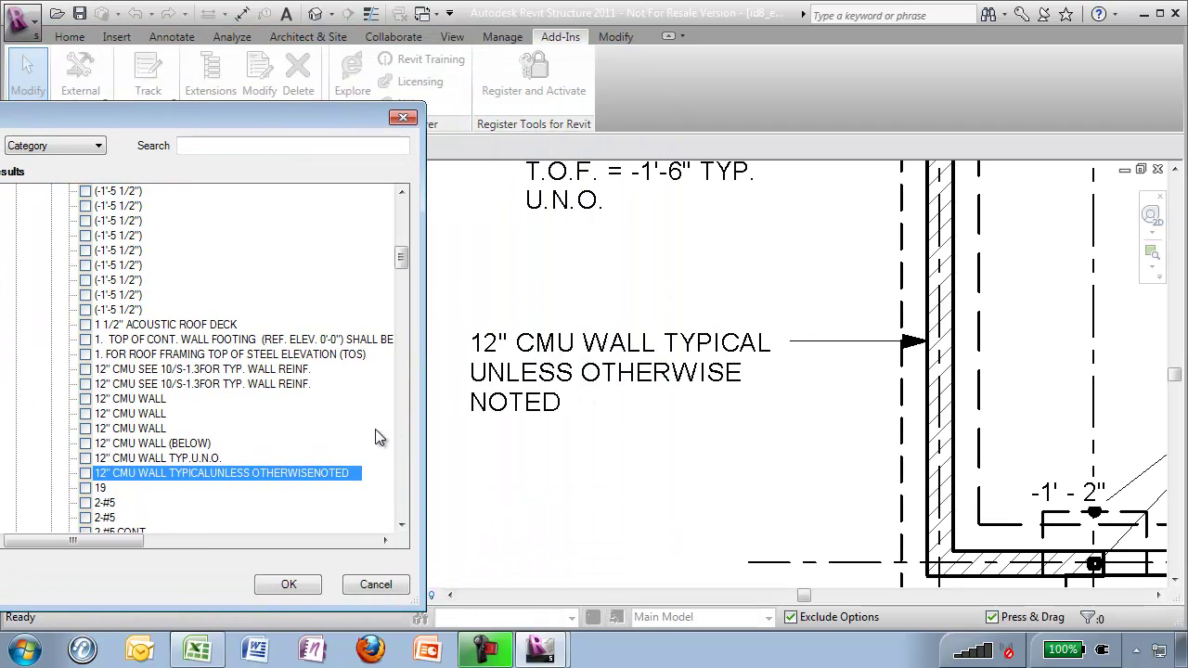
pyautogui.moveTo(250, 120); pyautogui.dragTo(533, 94)
pyautogui.moveTo(684, 232); pyautogui.dragTo(685, 201)
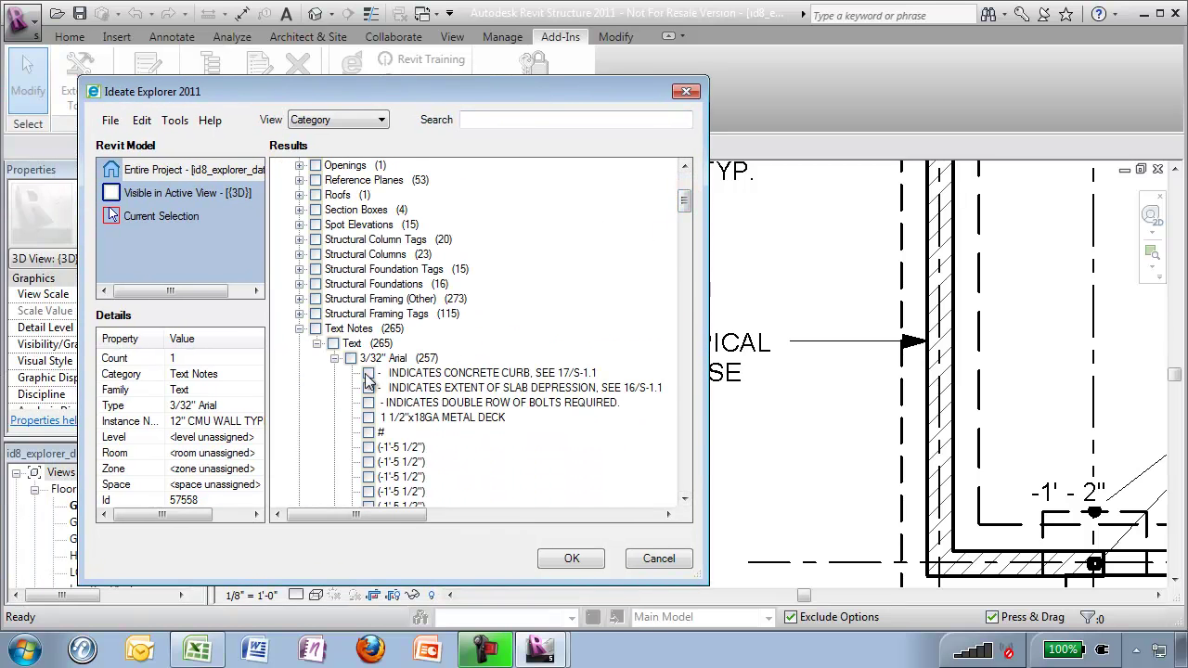
# Step: Export the whole Text group of 265 notes to Excel
pyautogui.click(369, 346)
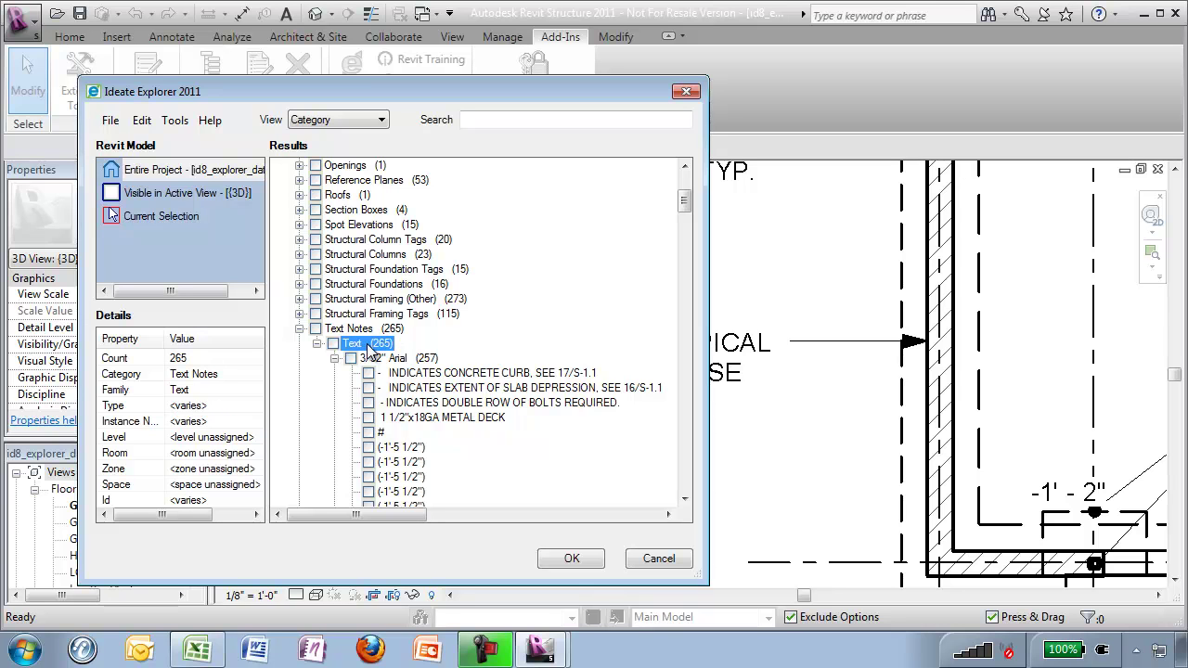
pyautogui.rightClick(395, 350)
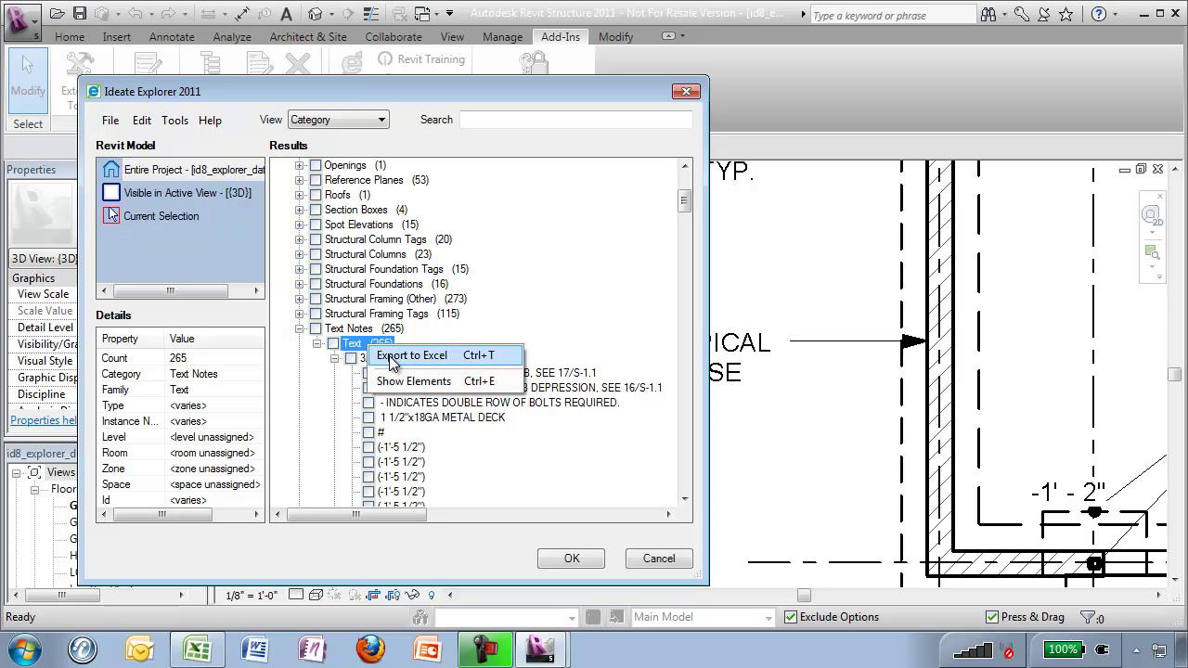
pyautogui.click(391, 360)
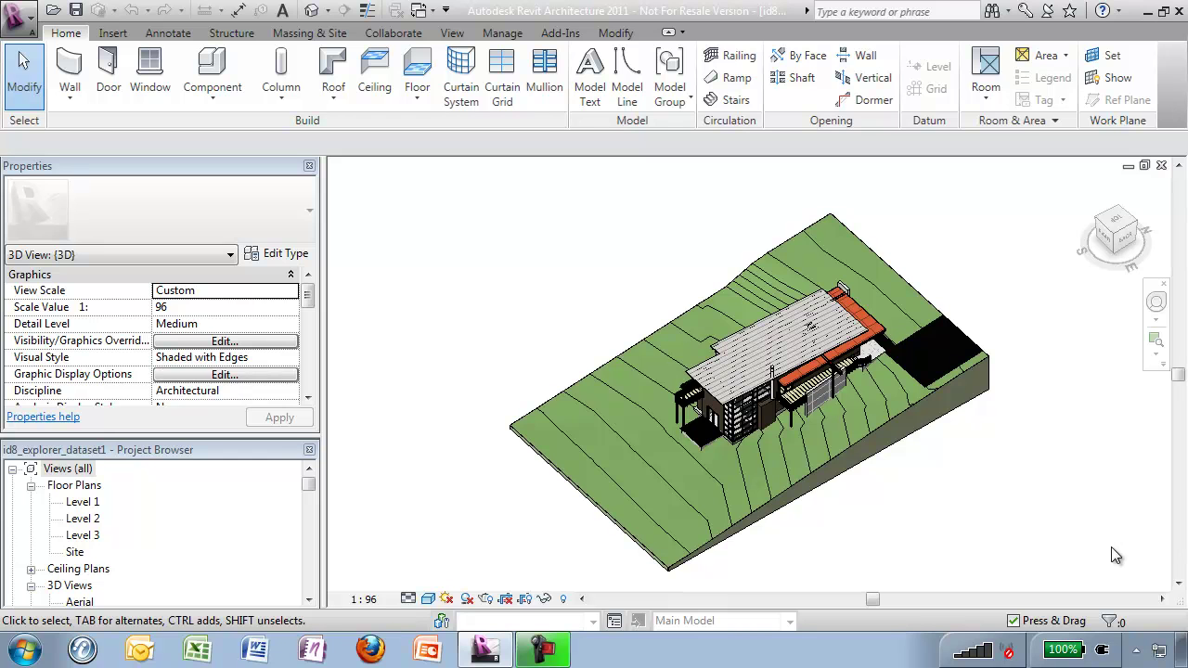
# Step: Bring up the Add-Ins commands to reach Ideate Explorer
pyautogui.click(568, 37)
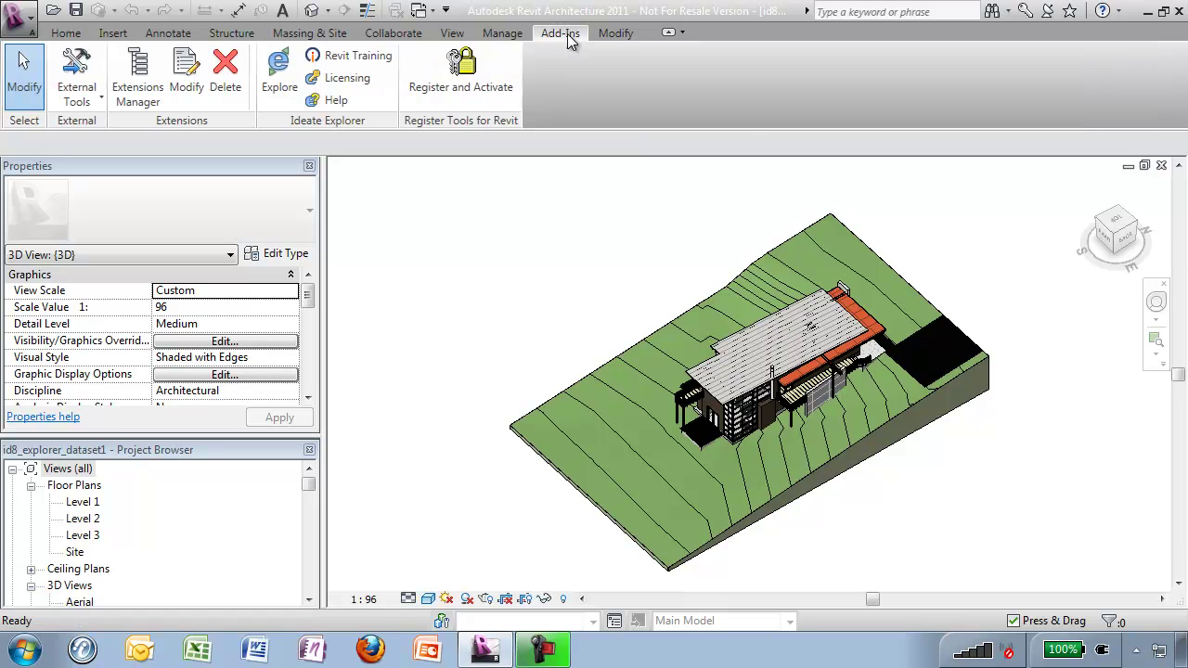
# Step: Launch Ideate Explorer on the Entire Project and pick an instance under Reference Planes > Reference Plane
pyautogui.click(280, 69)
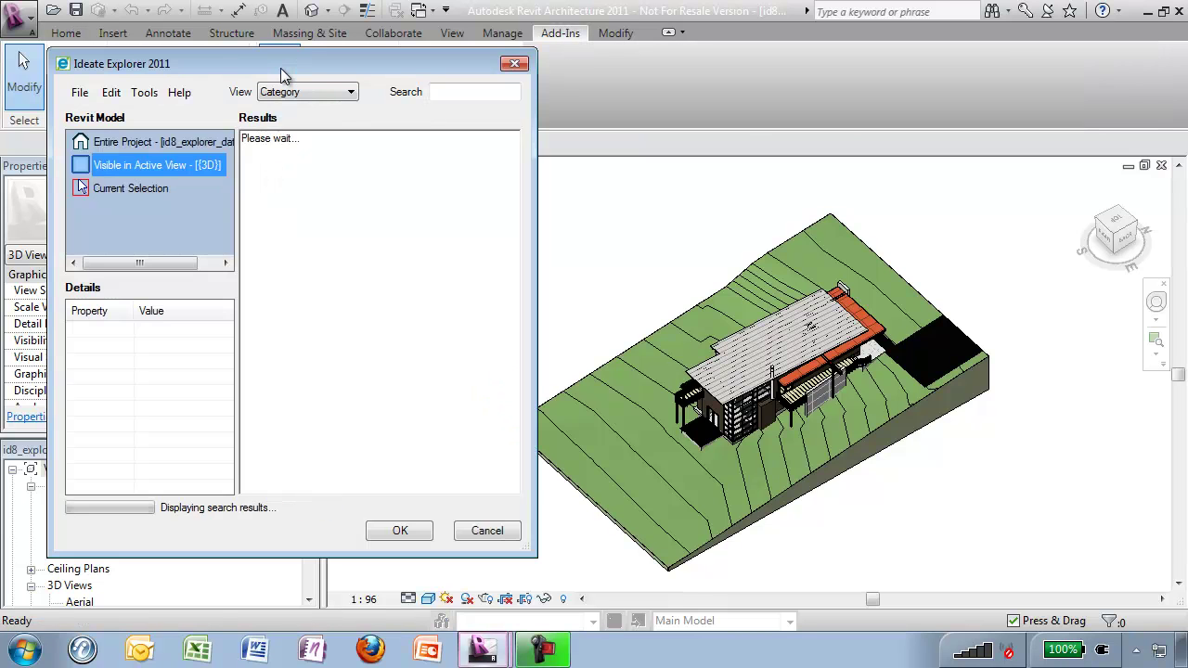
pyautogui.click(174, 143)
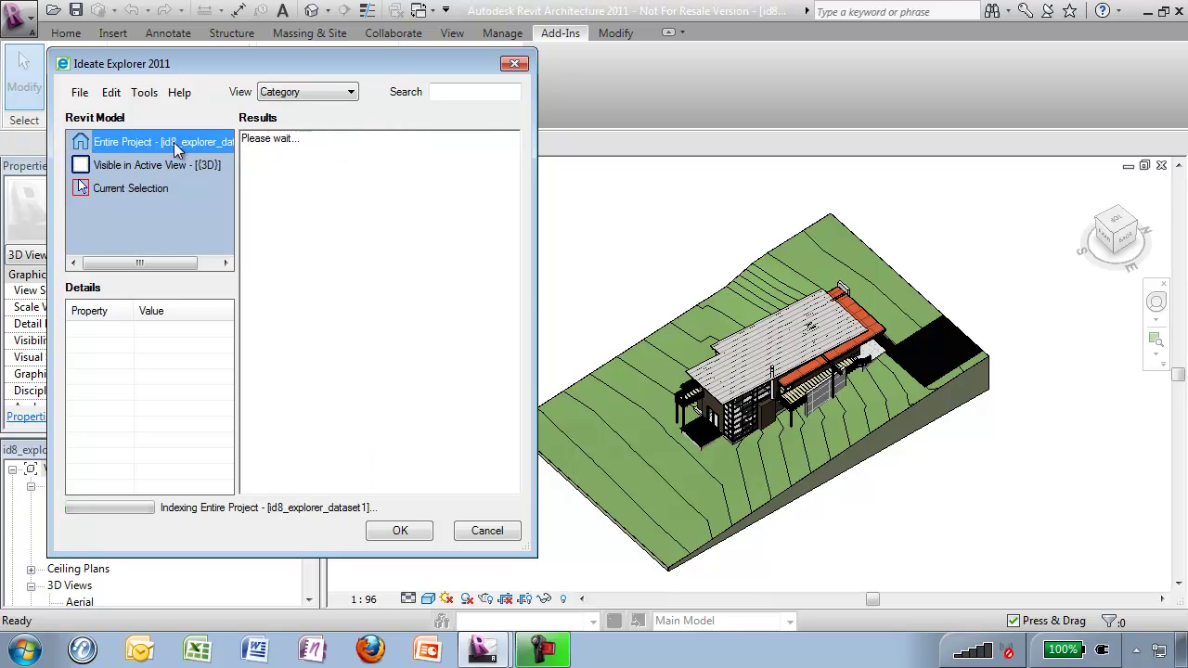
pyautogui.scroll(-3, 518, 297)
pyautogui.click(268, 345)
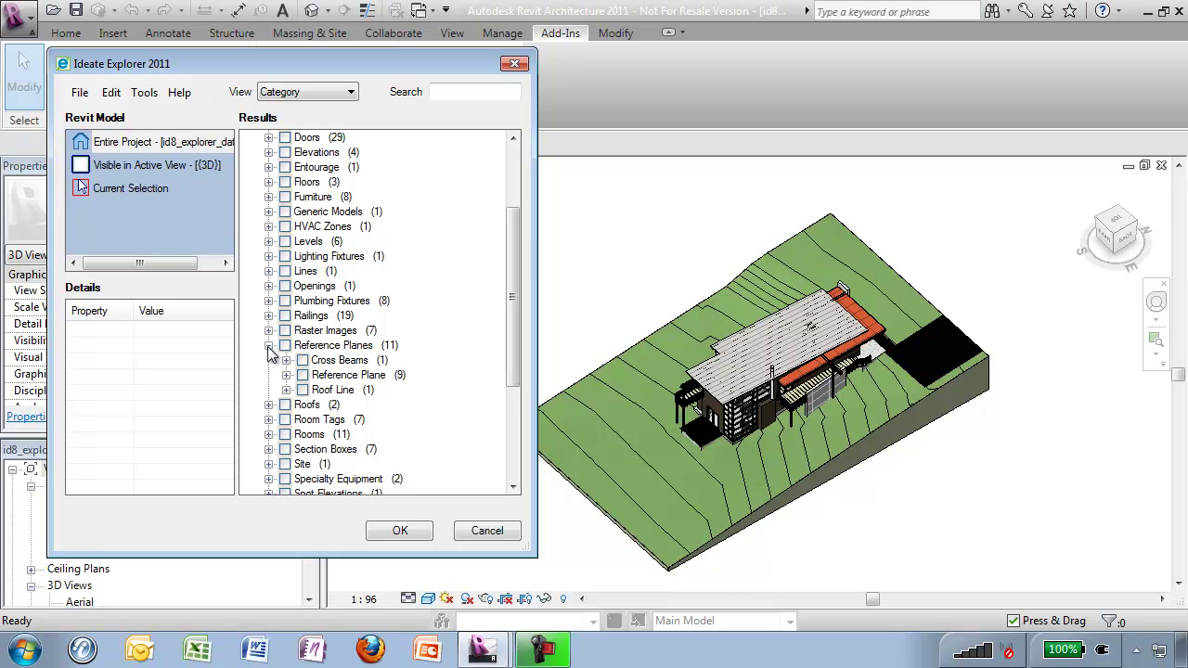
pyautogui.click(286, 375)
pyautogui.click(303, 389)
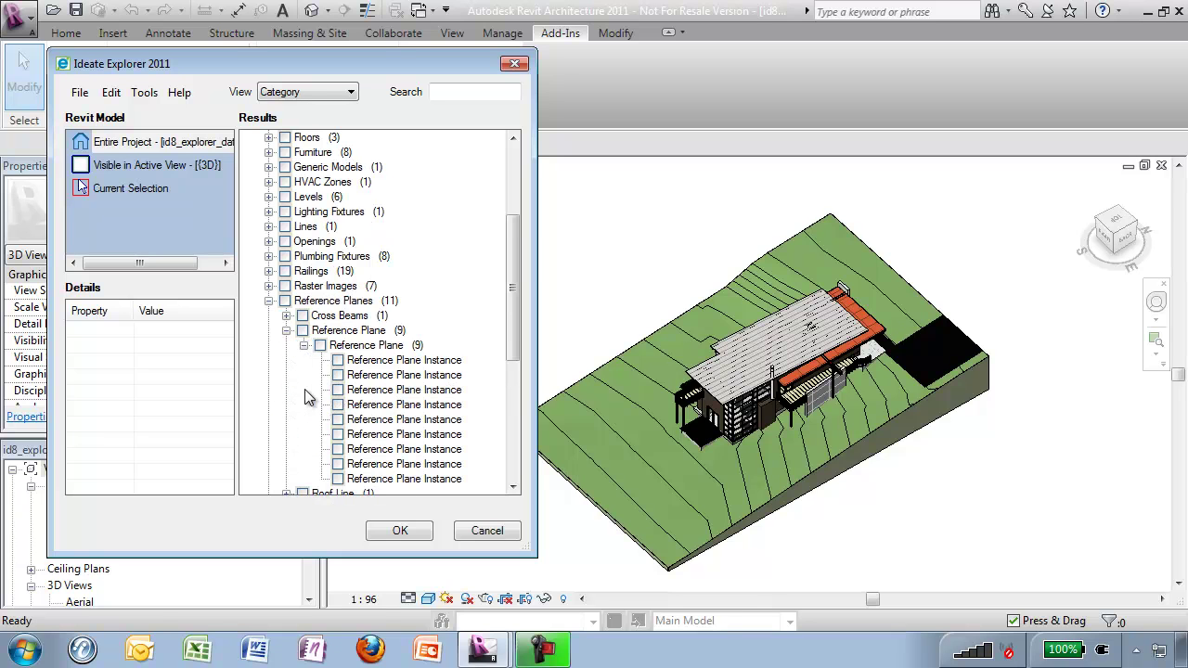
# Step: Show that reference plane in the Level 1 plan at the fireplace and close Explorer
pyautogui.rightClick(444, 422)
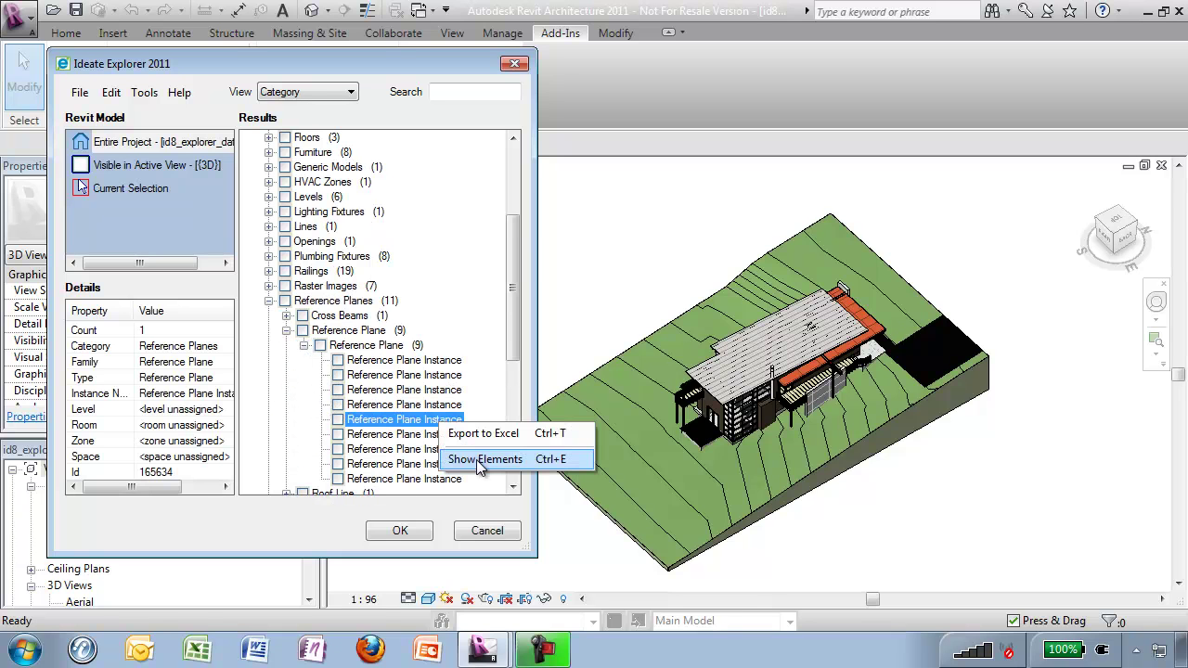
pyautogui.click(484, 459)
pyautogui.click(635, 363)
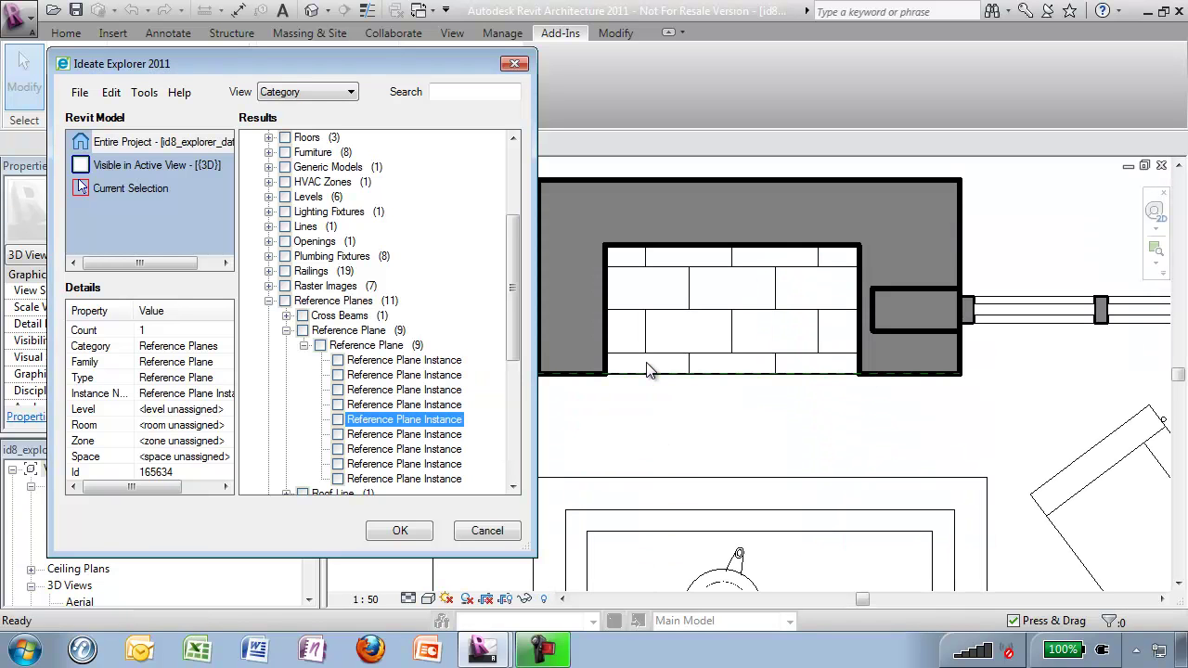
pyautogui.rightClick(418, 420)
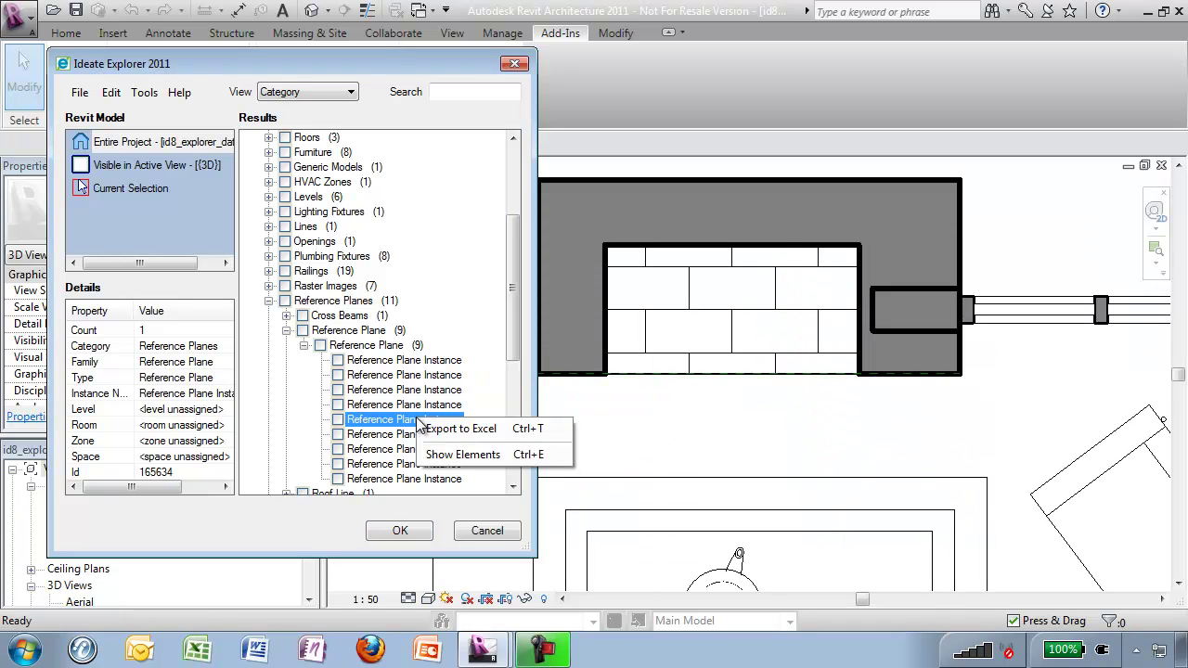
pyautogui.click(459, 458)
pyautogui.click(426, 522)
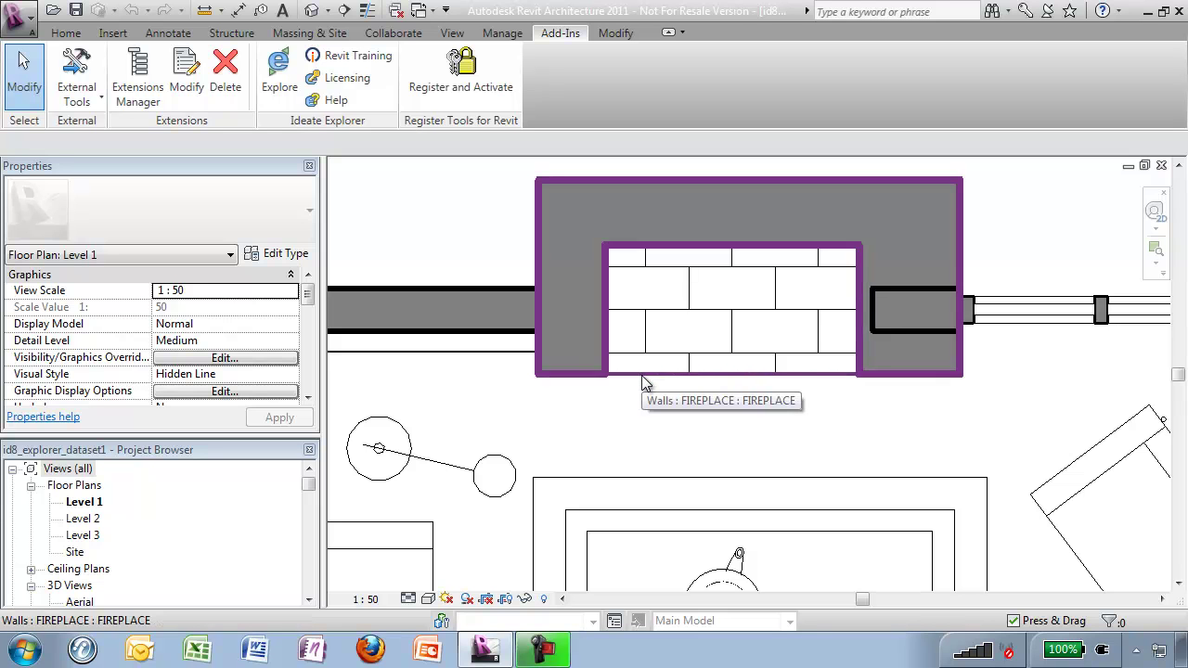
# Step: Select the reference plane at the fireplace's front face and apply the Name 'Fireplace Front'
pyautogui.press('Tab')
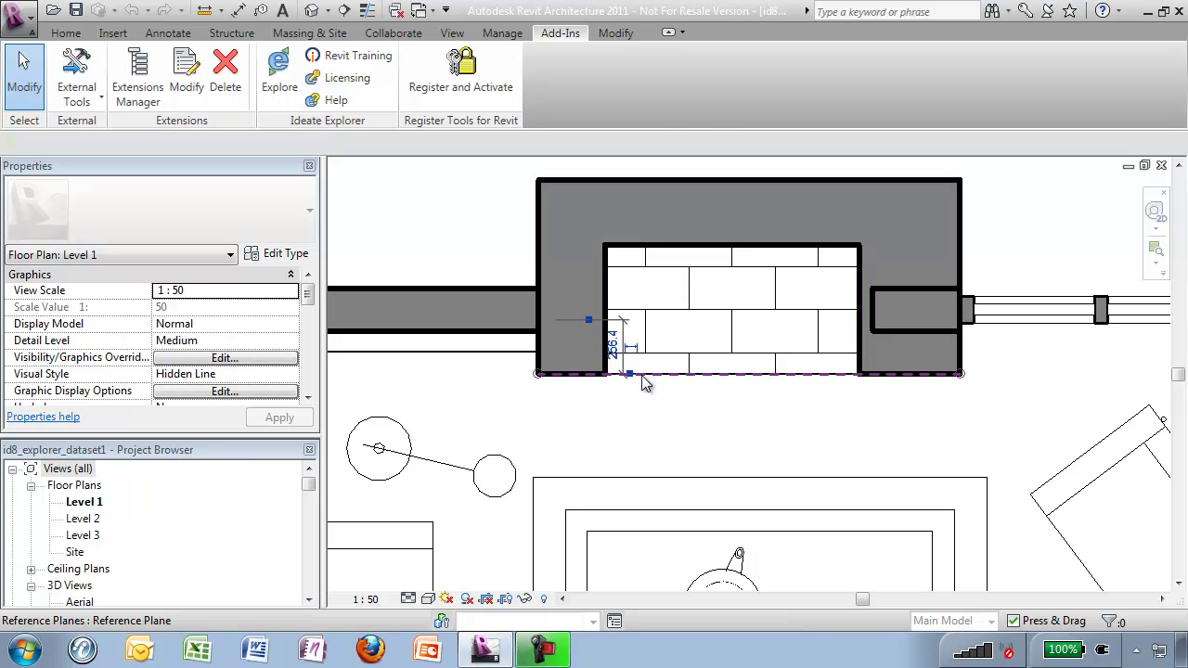
pyautogui.click(646, 382)
pyautogui.click(195, 291)
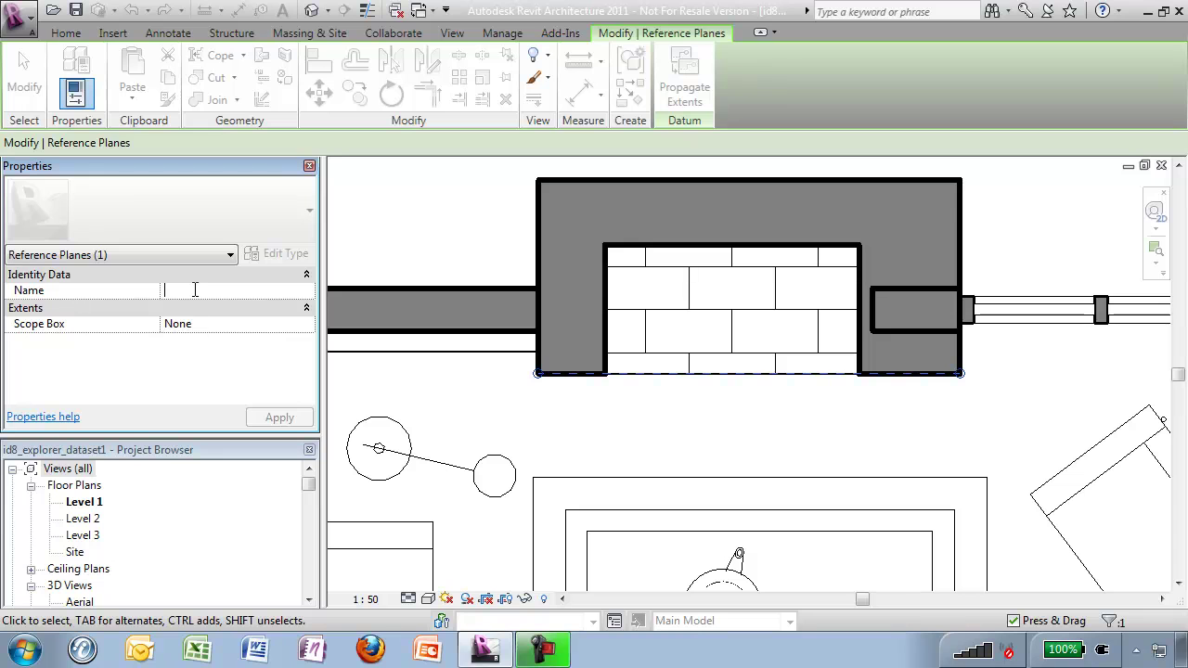
pyautogui.write('Firepla')
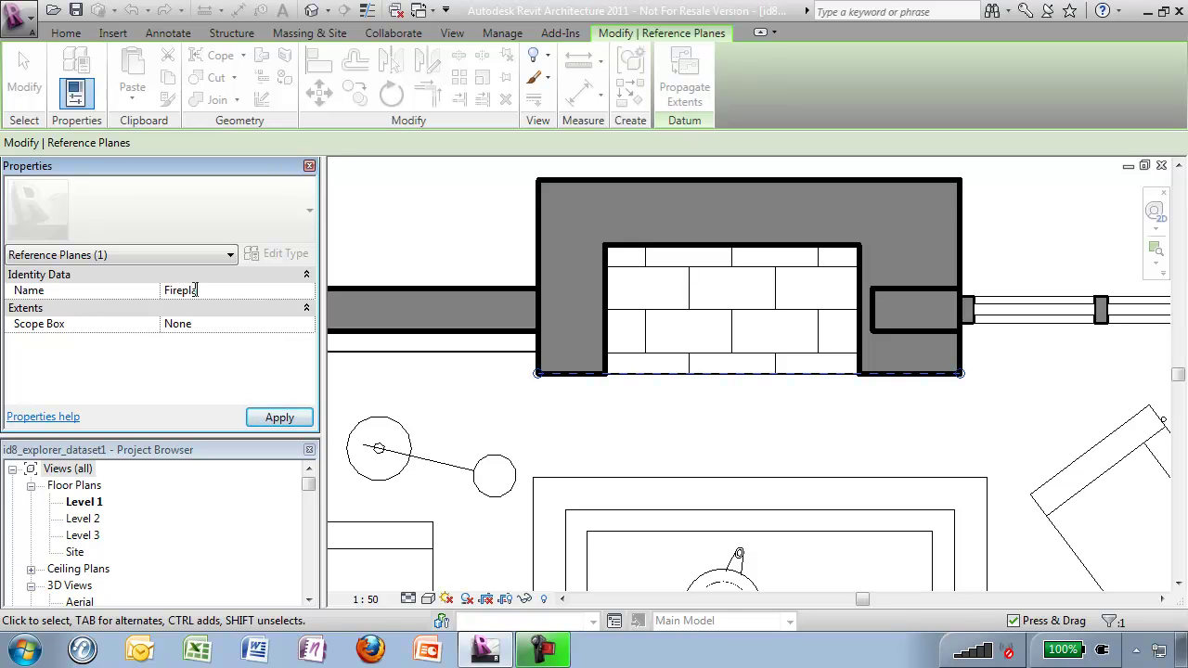
pyautogui.write('ce Front')
pyautogui.click(294, 420)
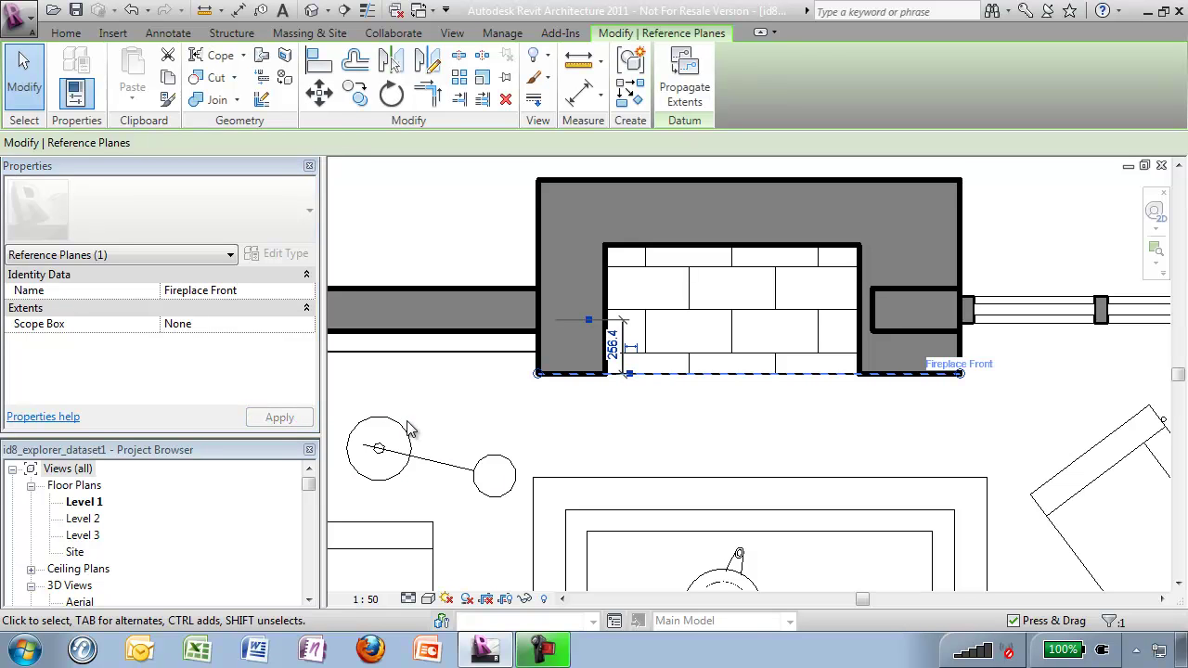